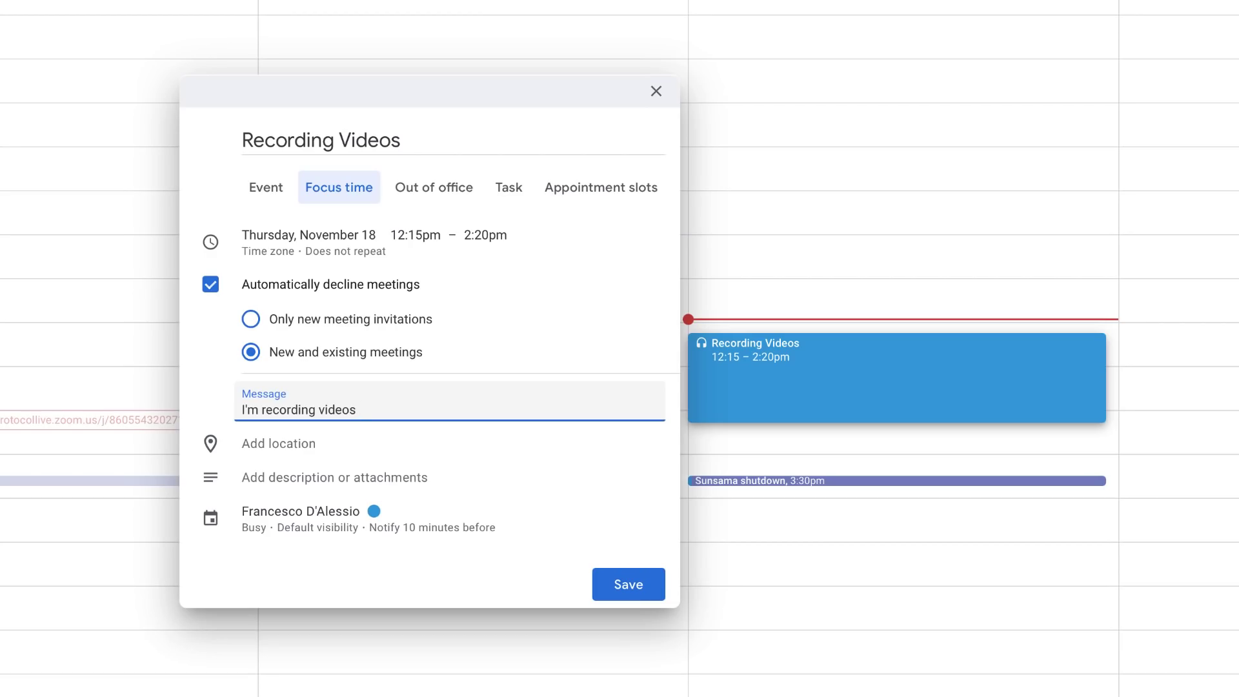
Step: Append ' right now' to the focus time's auto-decline message
text(right now)
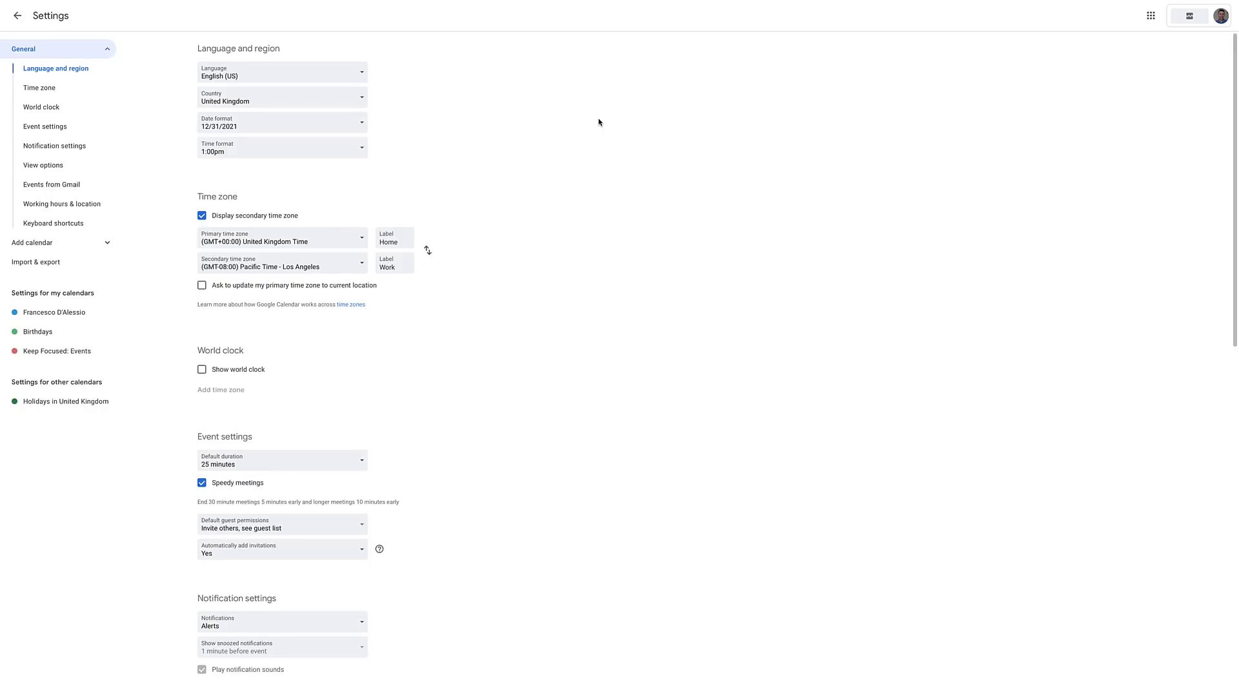
Step: Add an extra Tuesday working period starting at 7:00pm and end Friday at 4:00pm
click(93, 204)
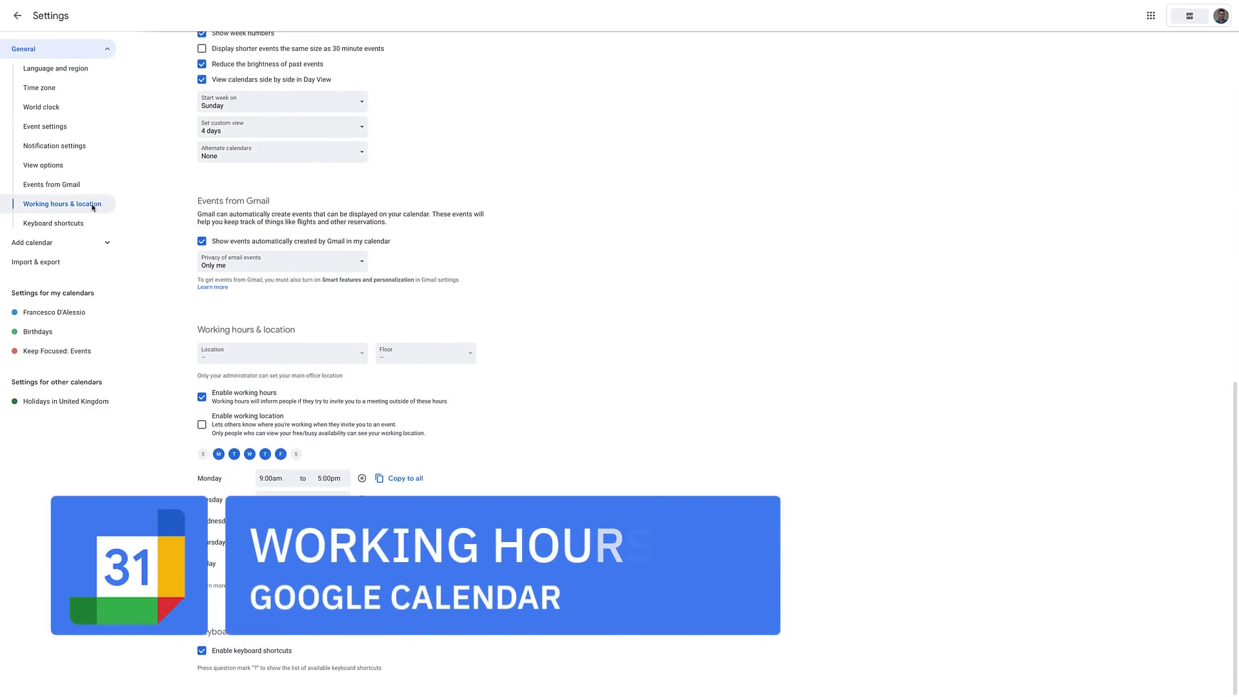
scroll(258, 355, up, 2)
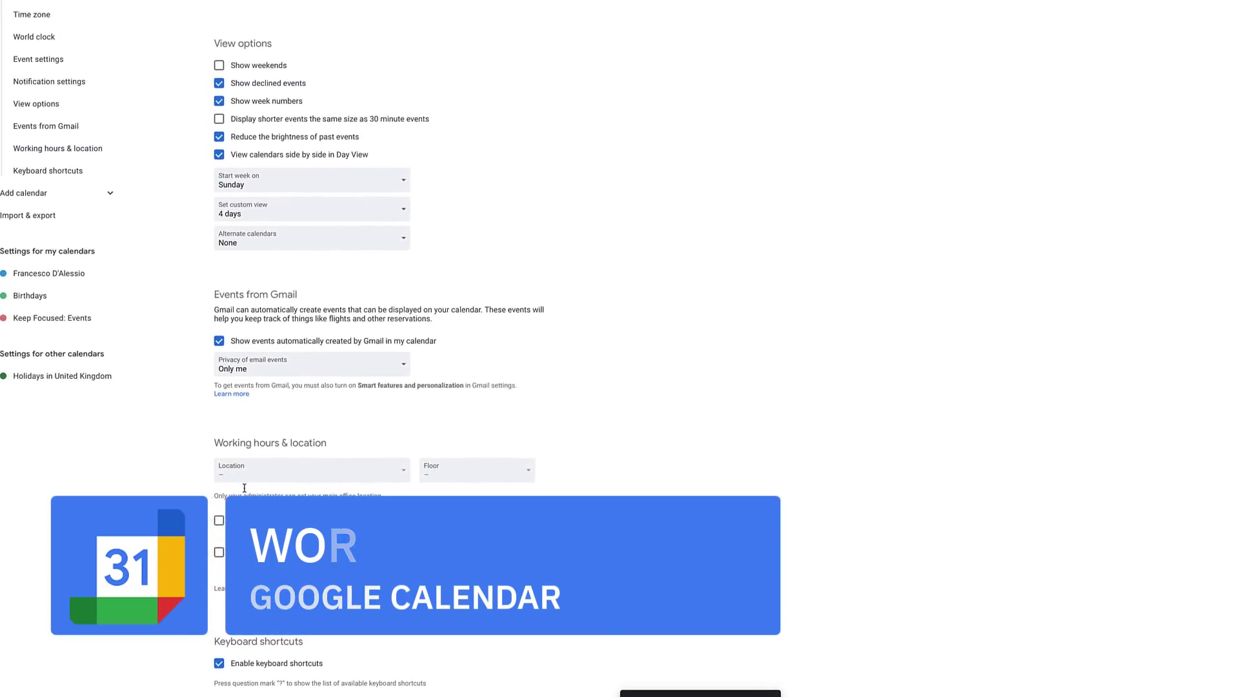
scroll(279, 396, down, 4)
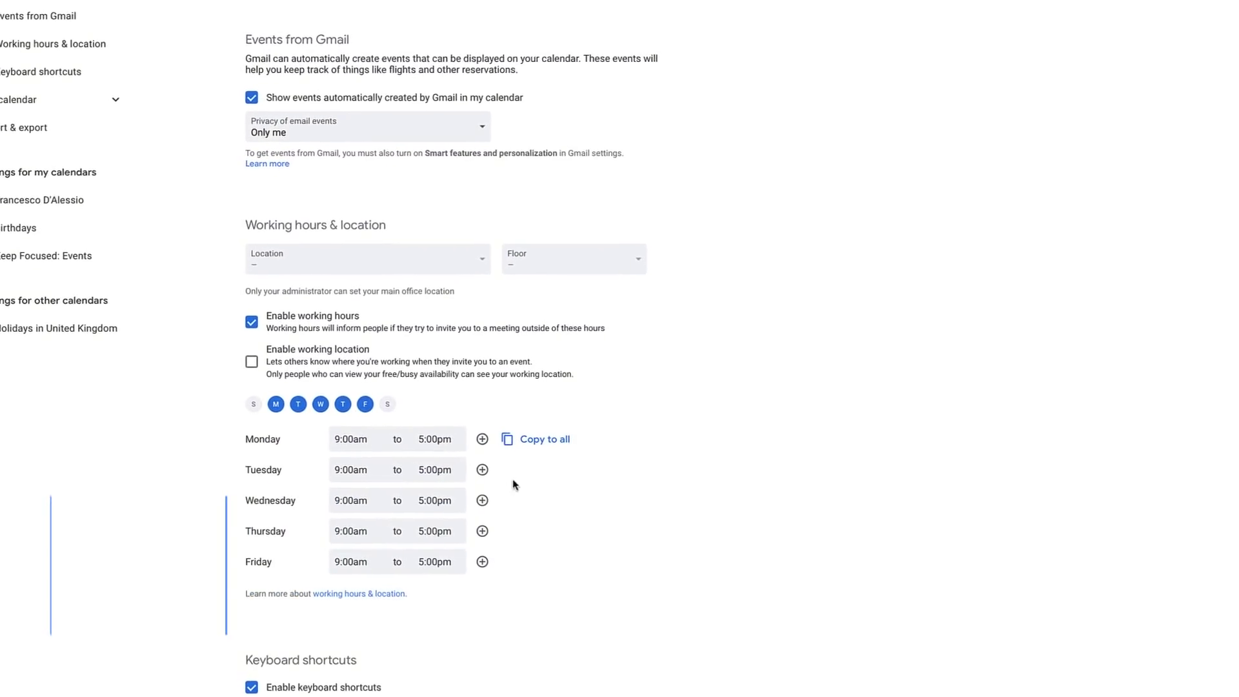
click(507, 462)
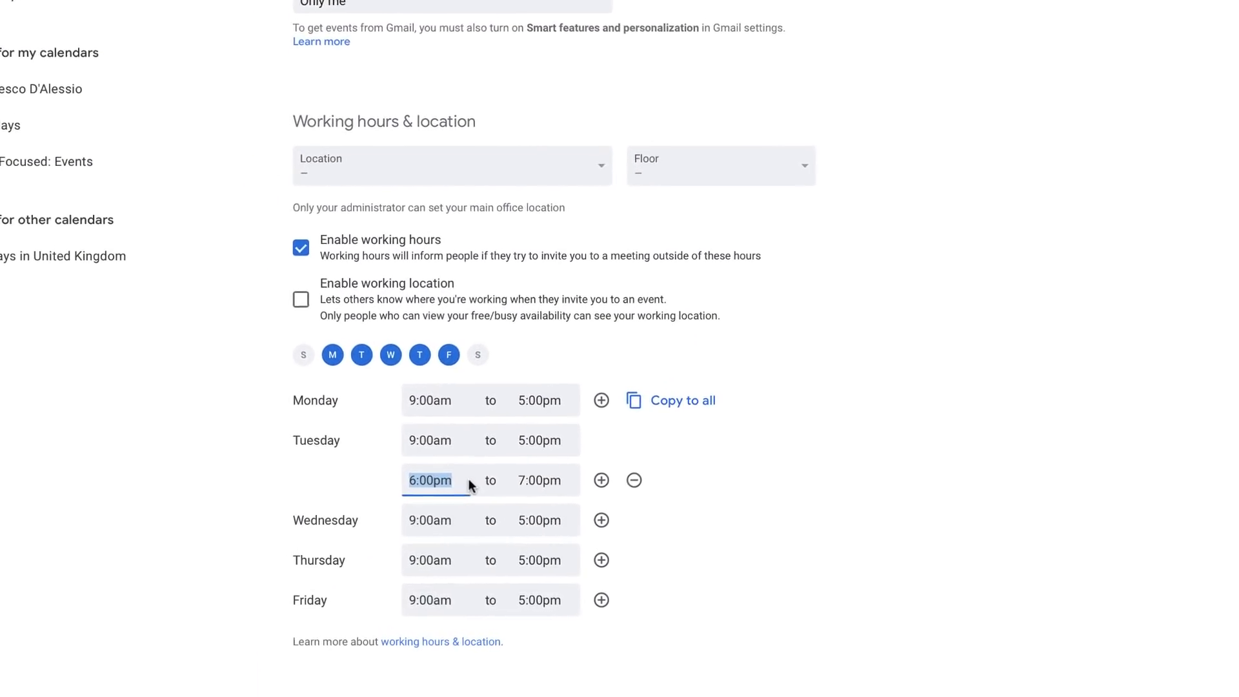
text(7p)
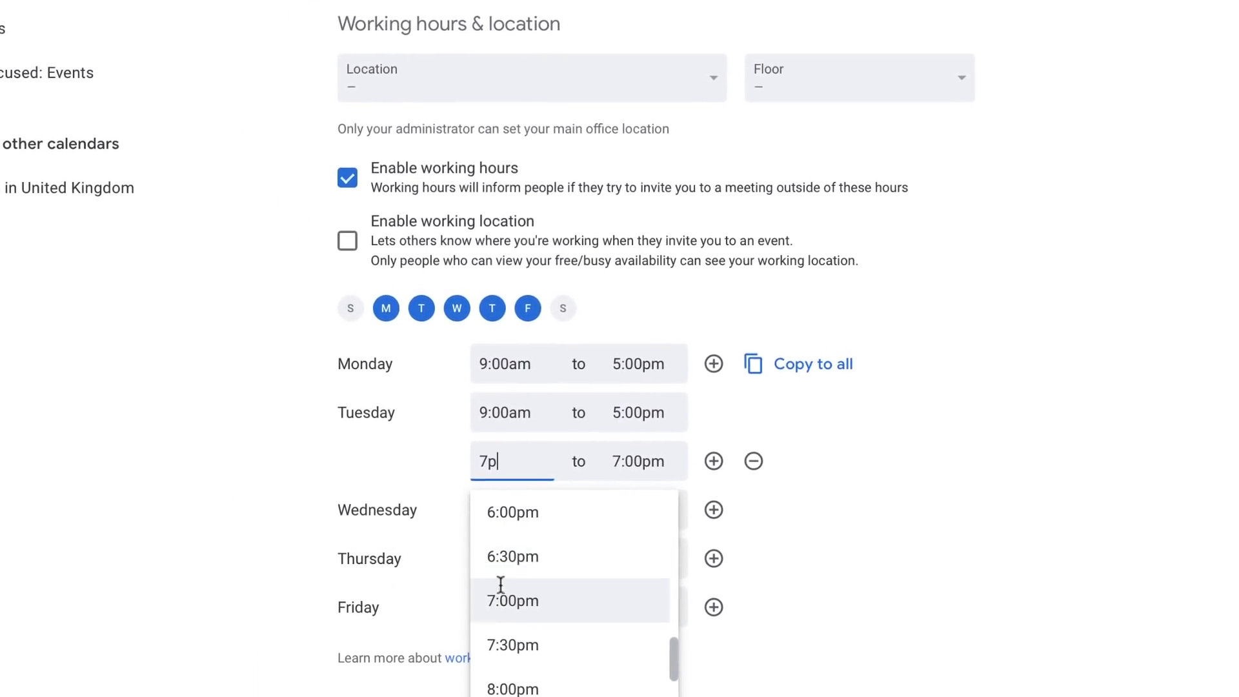
key(Return)
click(907, 478)
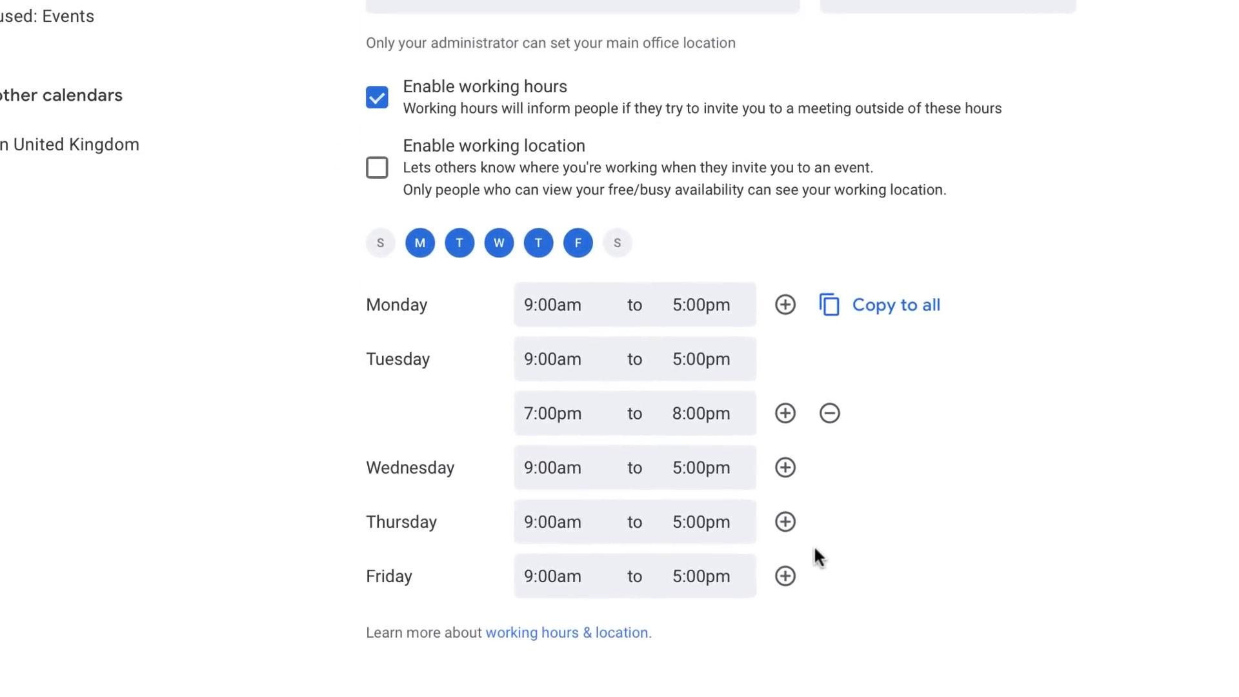
click(704, 557)
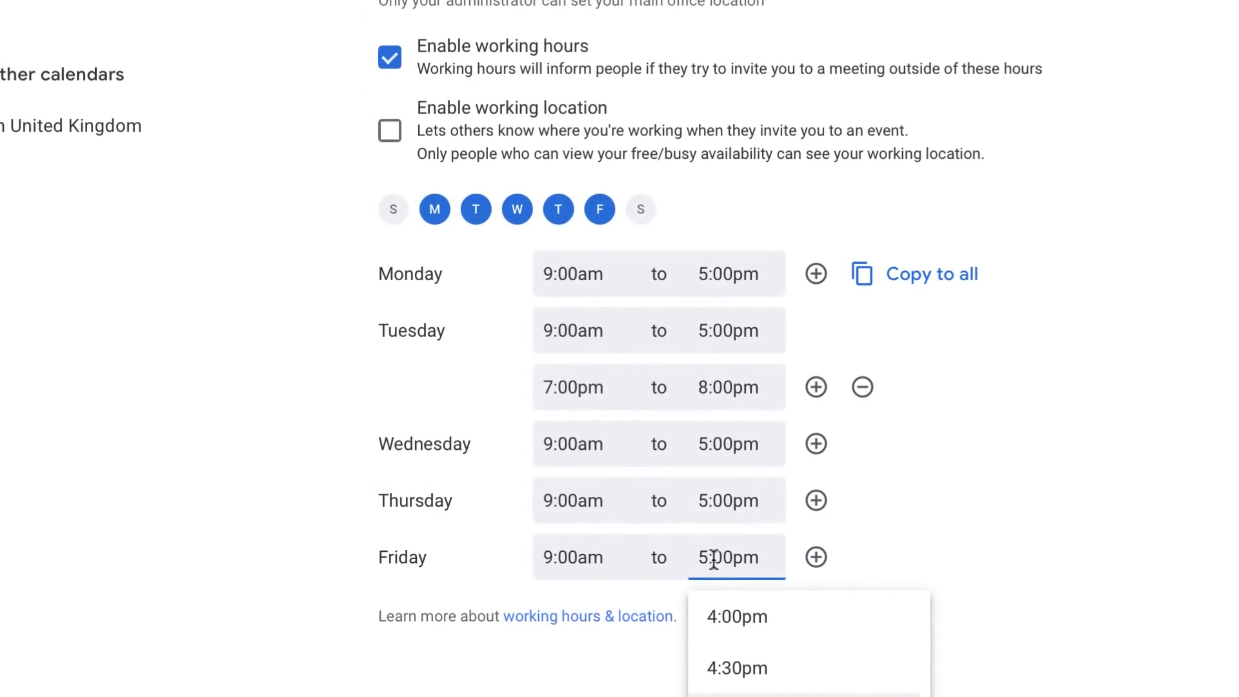
click(747, 620)
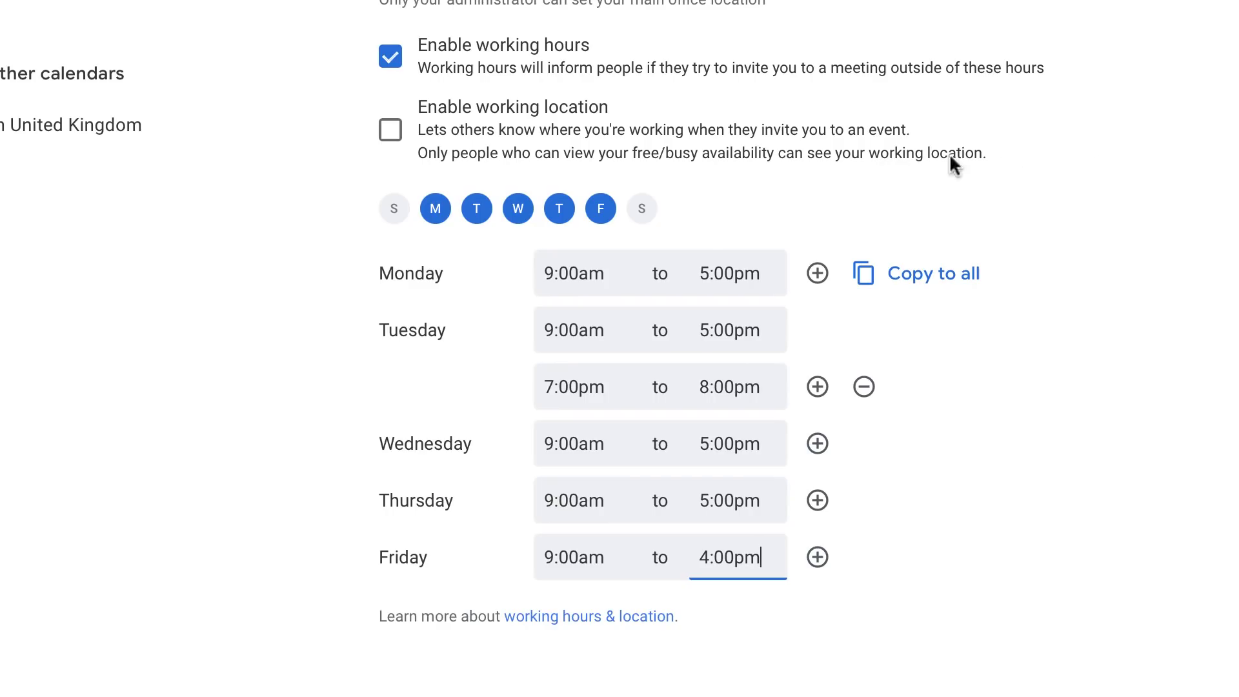
Step: Turn working location on, glance at Monday's location choices, then turn it back off
click(819, 129)
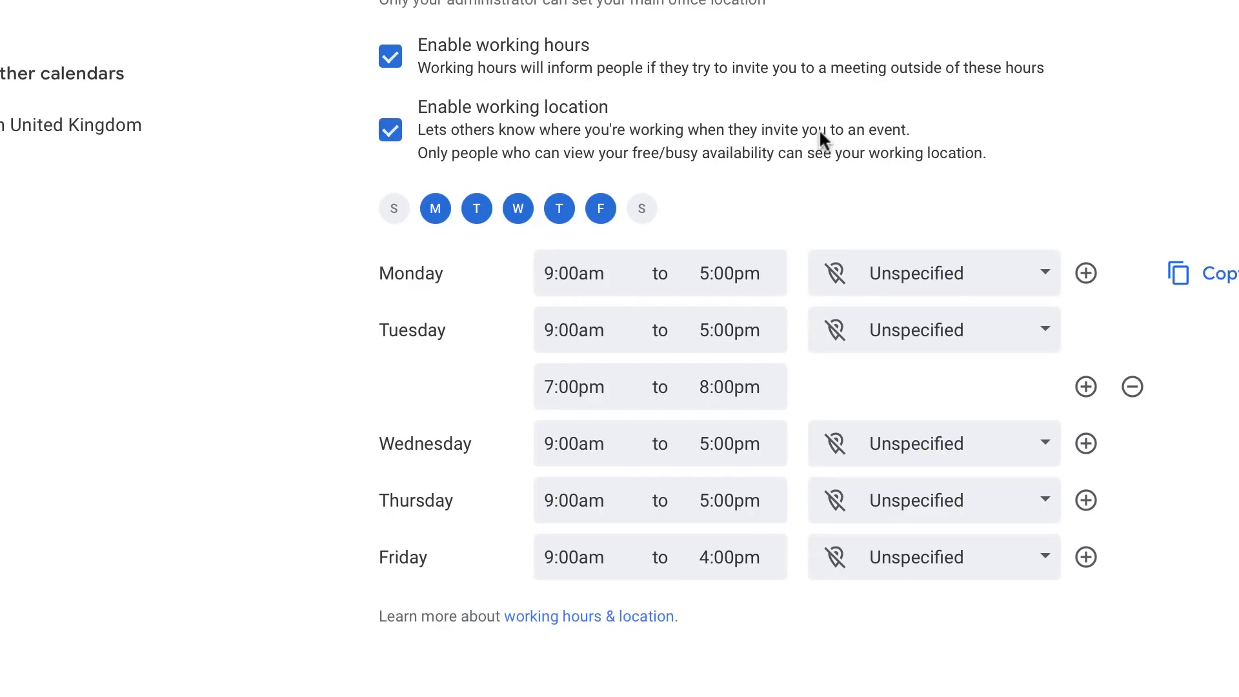
click(934, 268)
click(1183, 157)
click(769, 153)
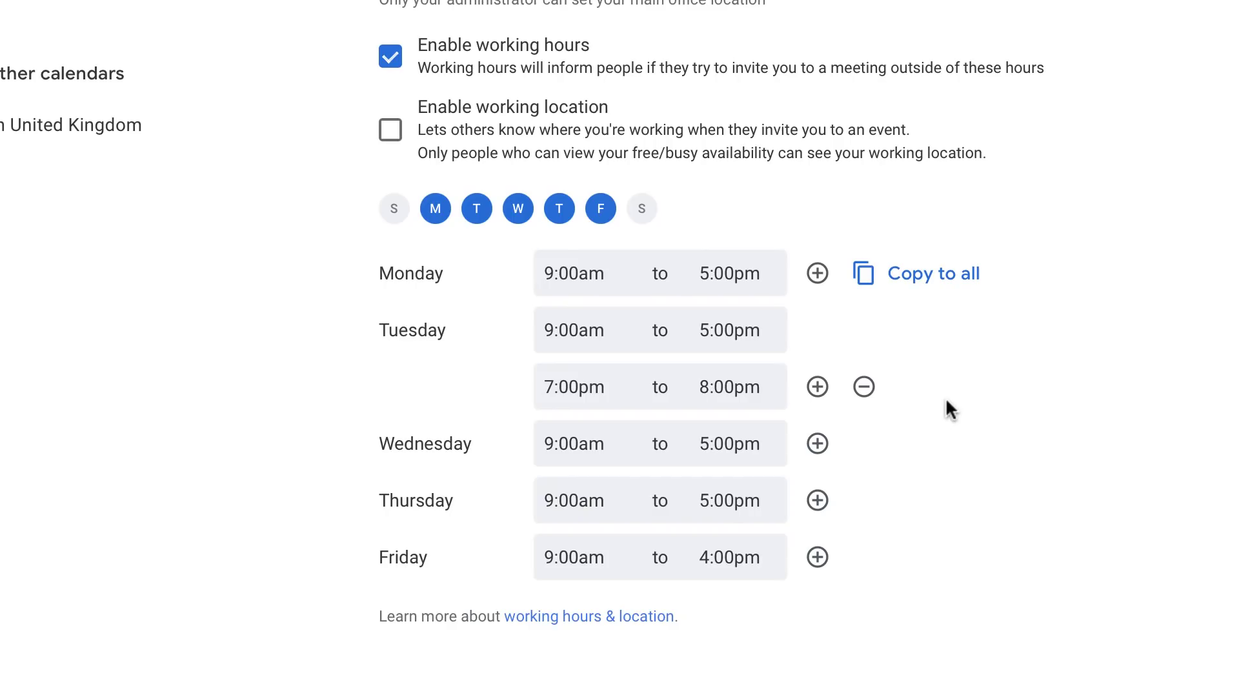
Step: Copy Monday's hours to all weekdays, add extra Tuesday and Thursday periods, end Thursday at 3:00pm
click(884, 278)
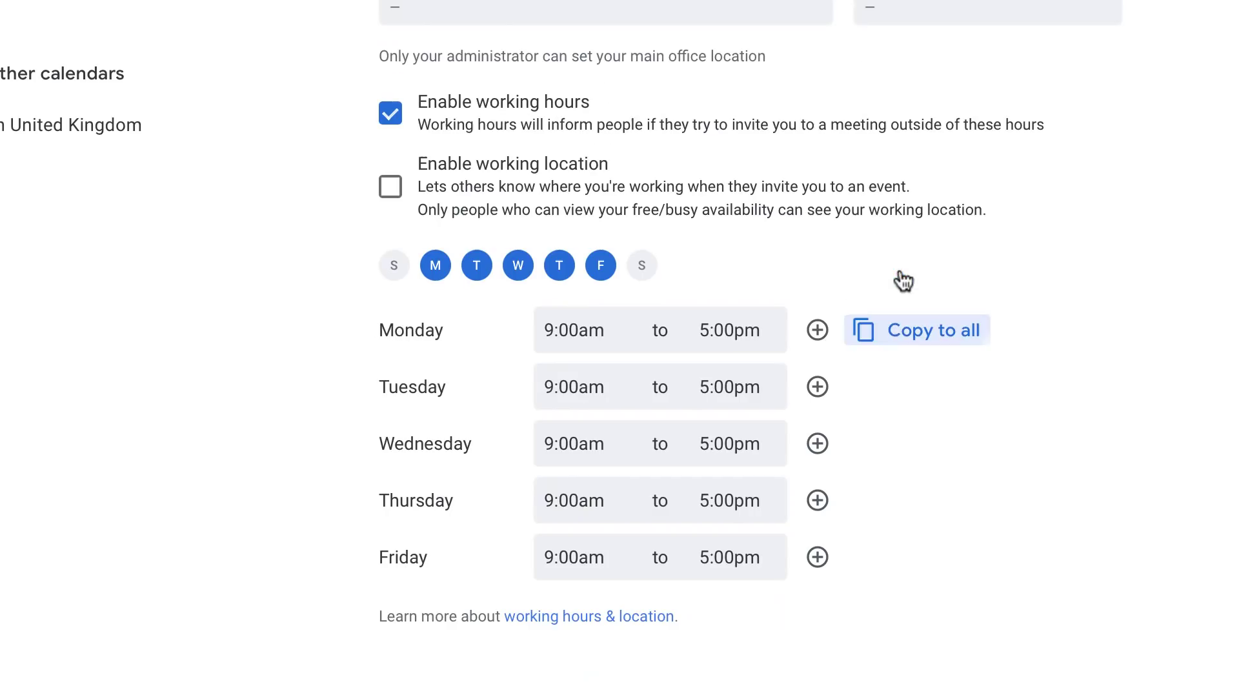
click(818, 386)
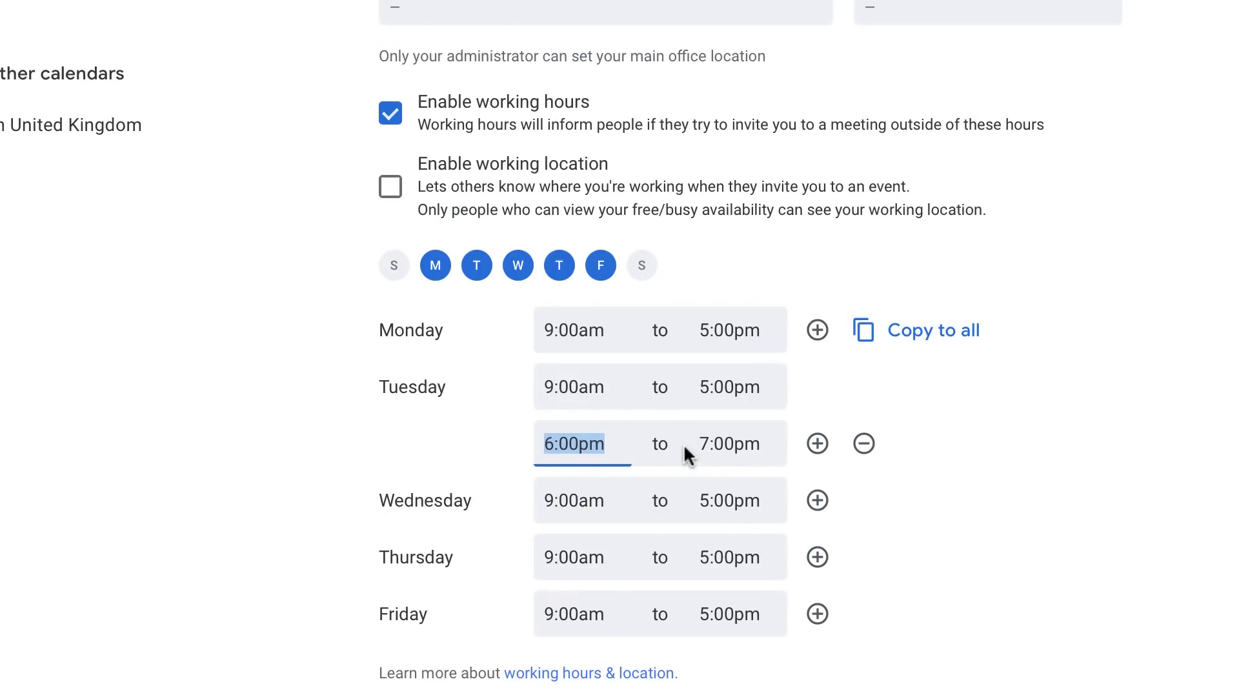
click(818, 557)
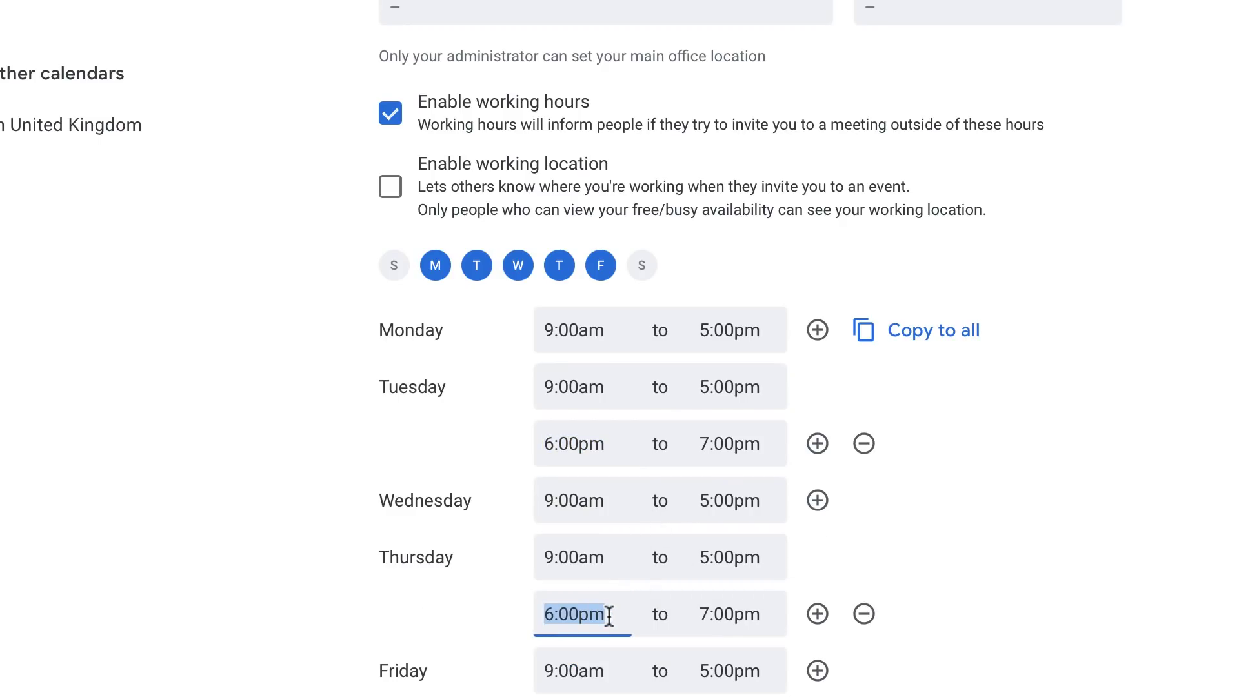
click(711, 558)
text(3)
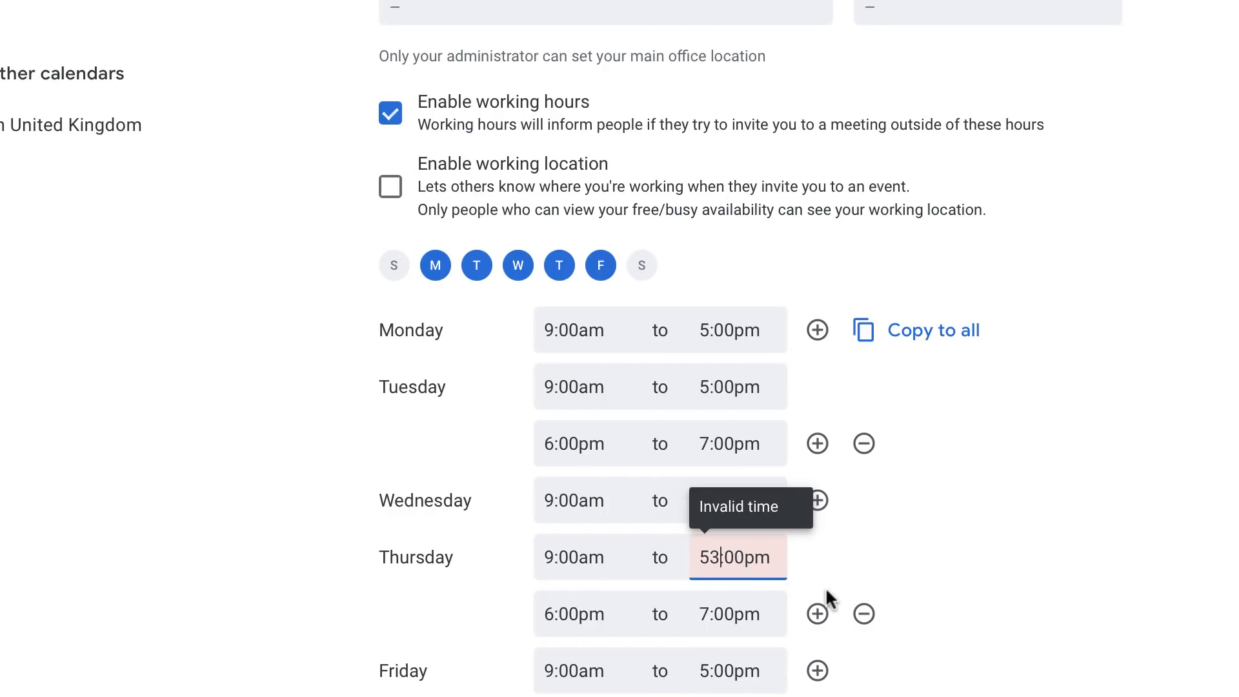
key(Left)
key(BackSpace)
click(1071, 547)
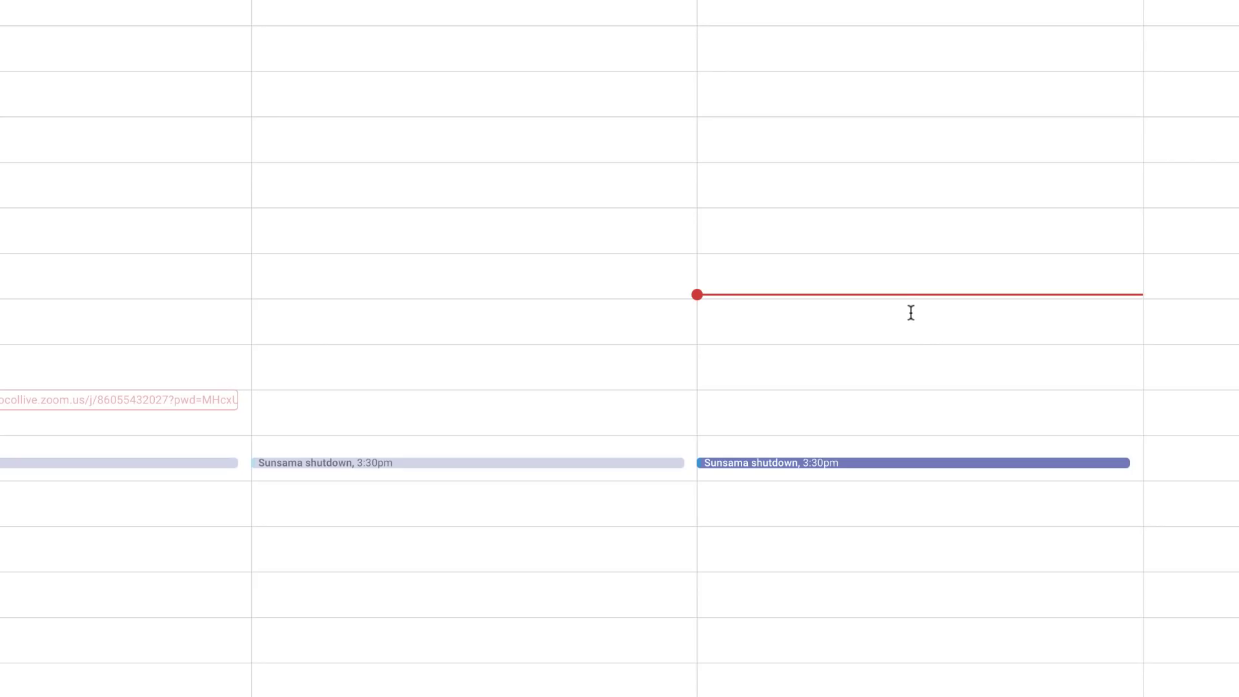
Step: Create a Thursday, November 18, 12:15–2:20pm event and start titling it 'Recording Videos'
drag(911, 314, 917, 406)
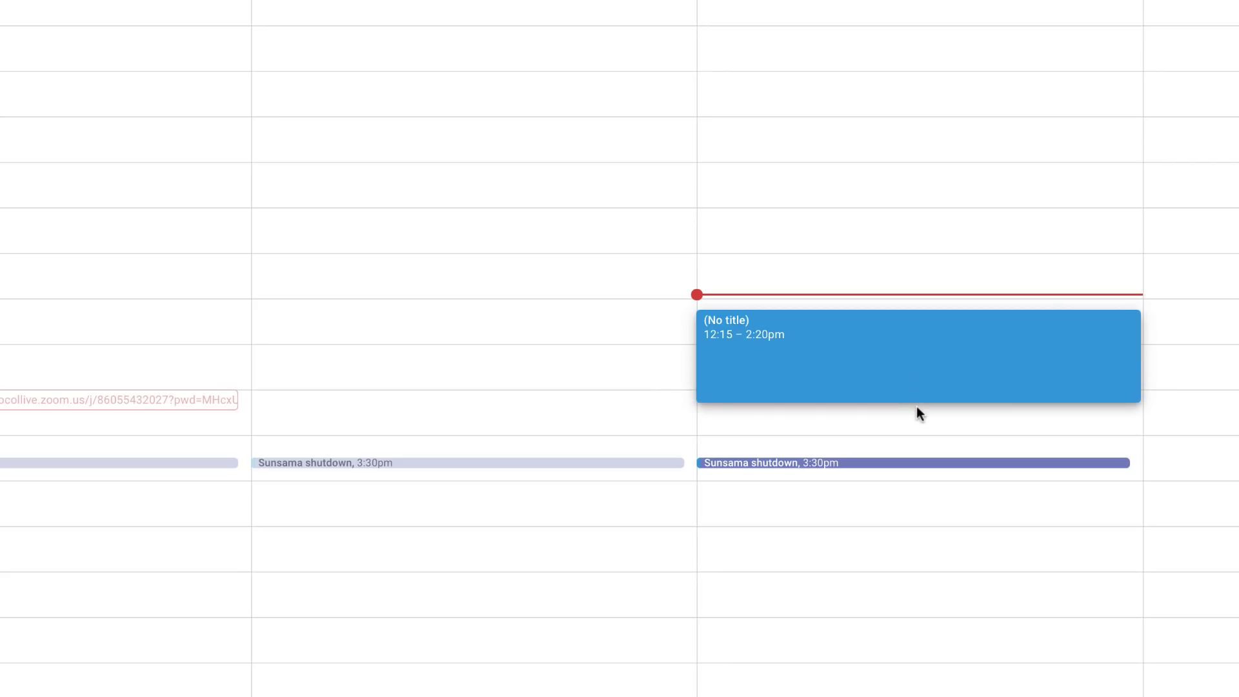
drag(917, 407, 917, 407)
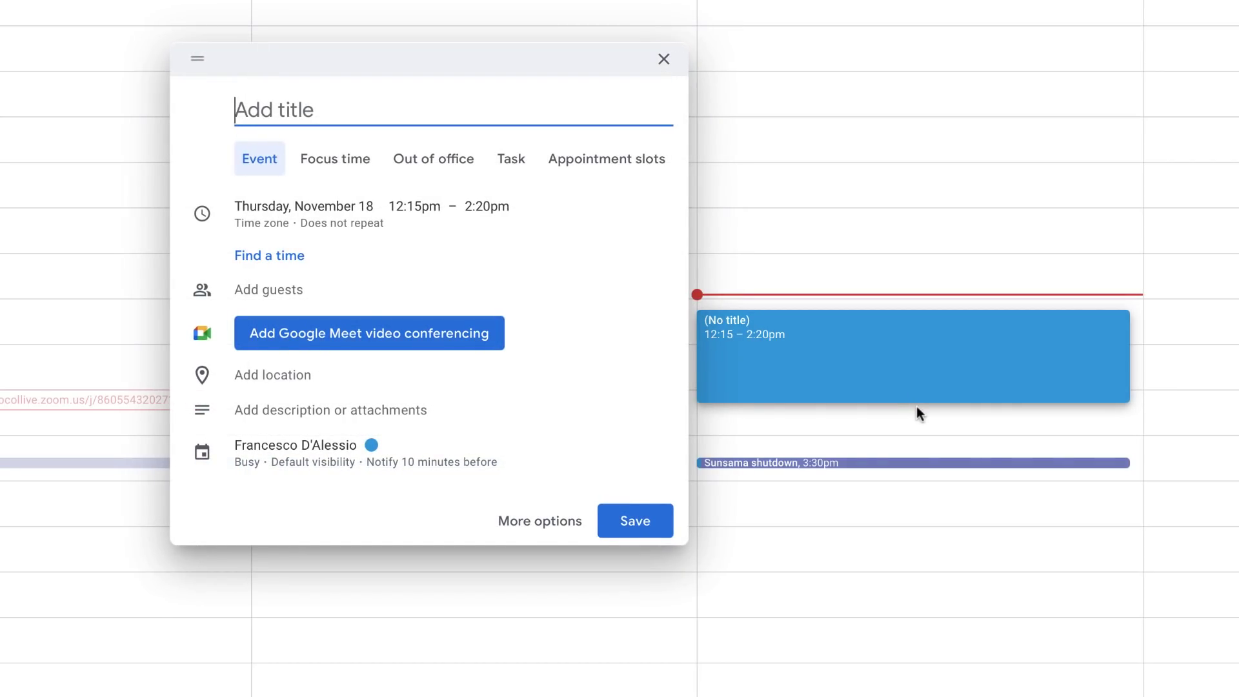
text(Reco)
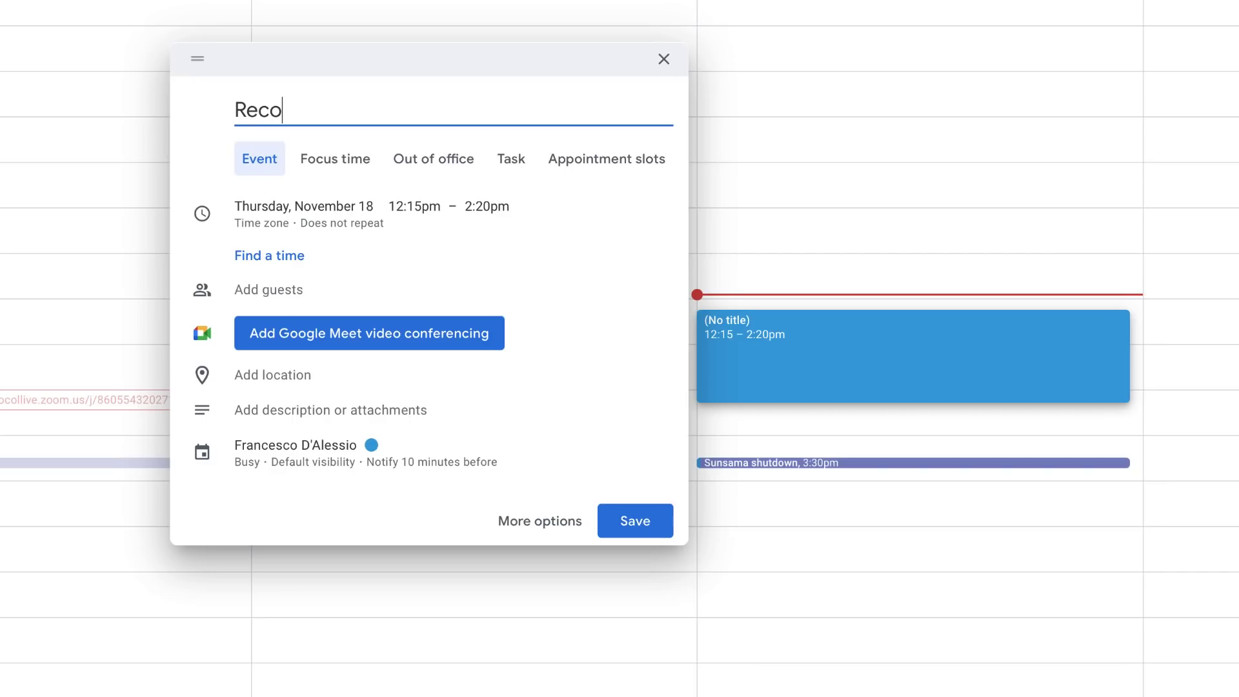
text(rding )
text(Viod)
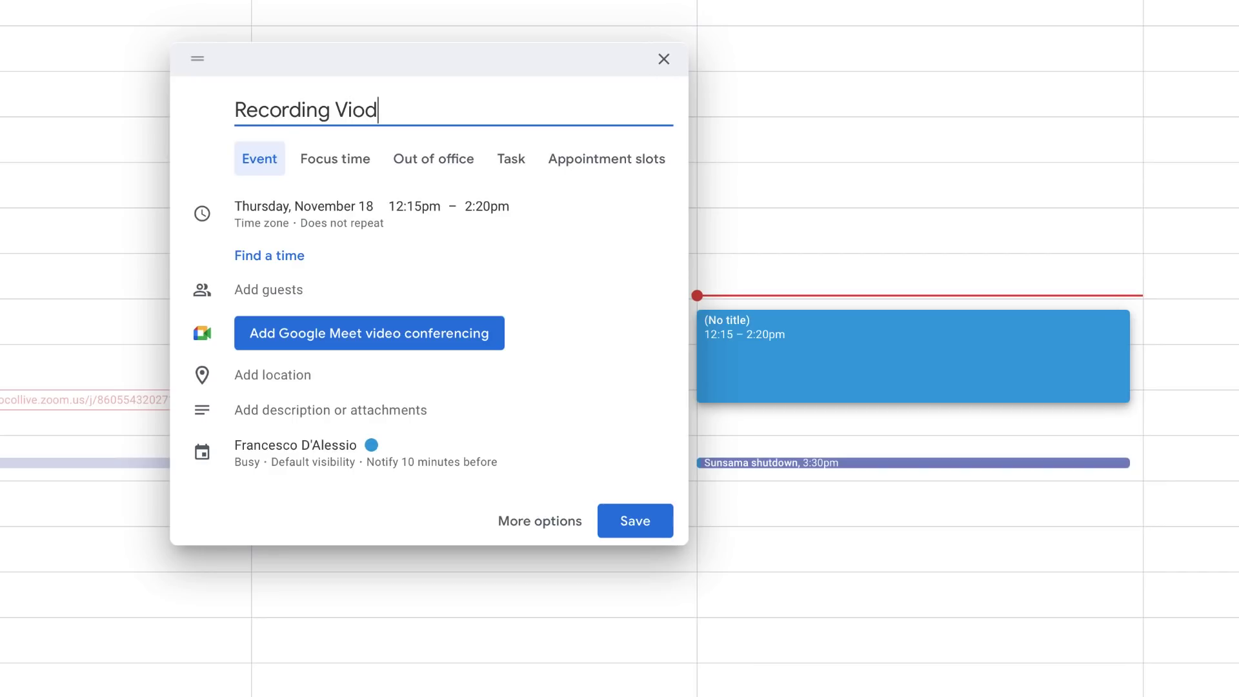
key(BackSpace)
key(BackSpace)
text(de)
text(i)
key(BackSpace)
key(BackSpace)
Step: Complete the 'Recording Videos' title and make the event a Focus time block
text(eos)
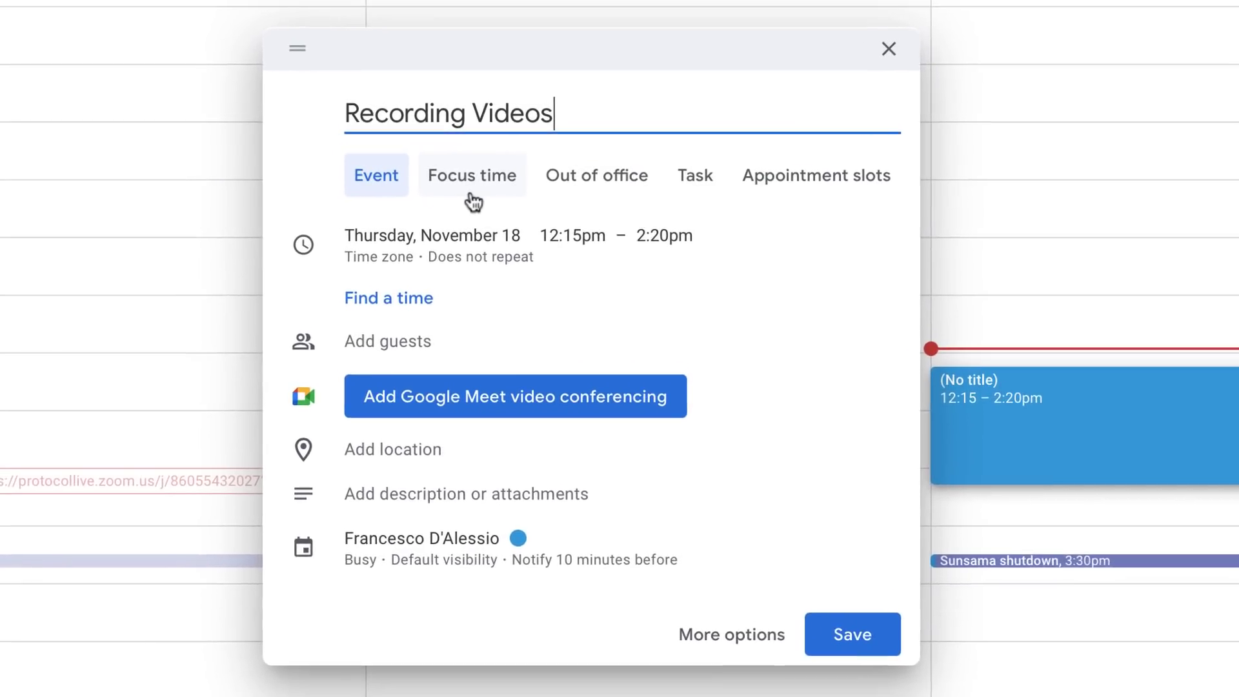
click(512, 206)
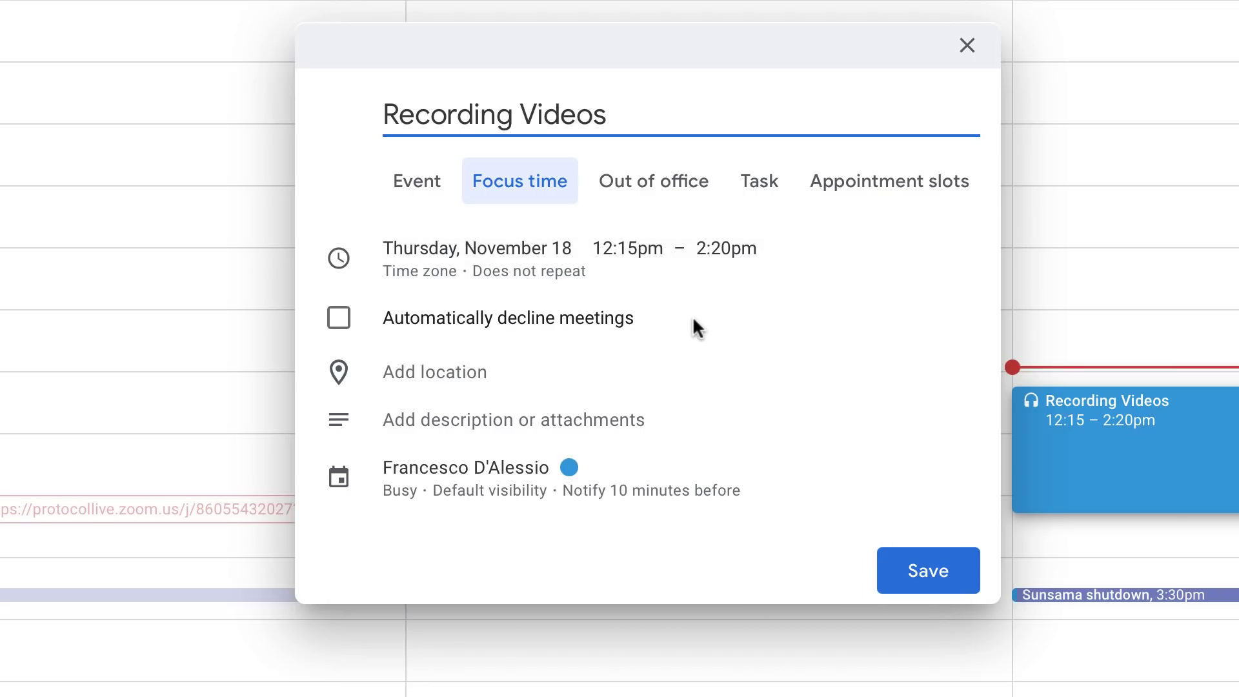
Step: Auto-decline new and existing meetings with the message 'I'm recording videos right now'
click(613, 317)
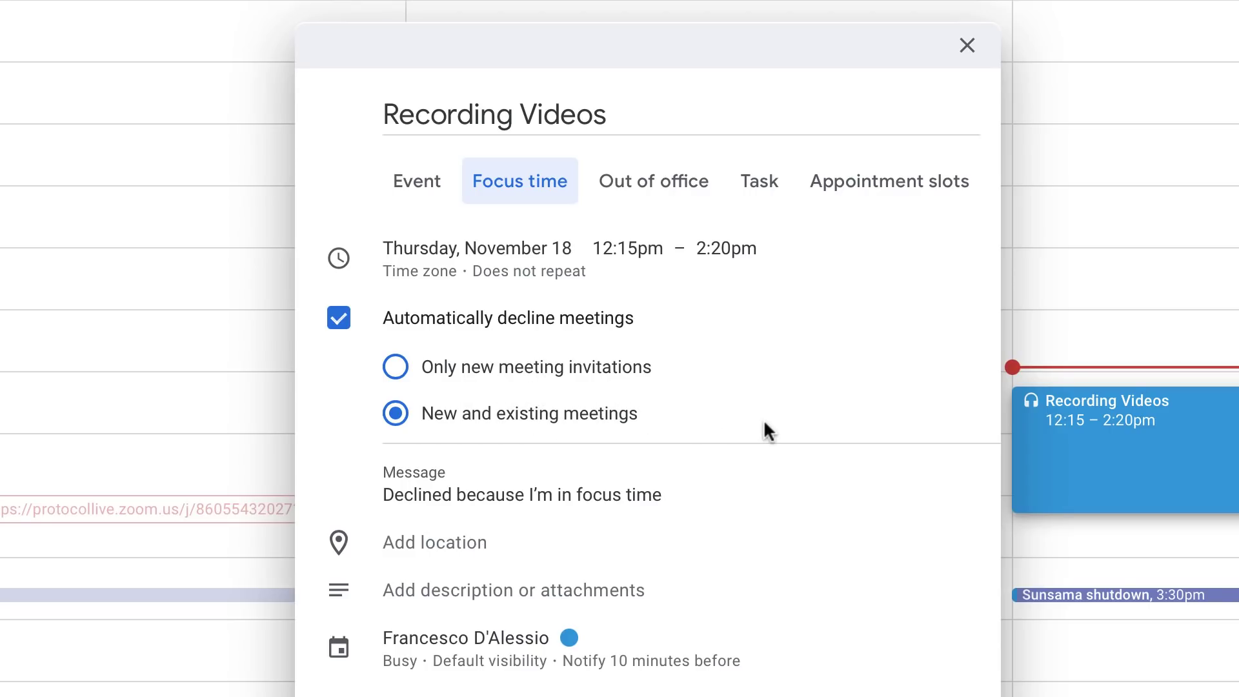
triple_click(670, 493)
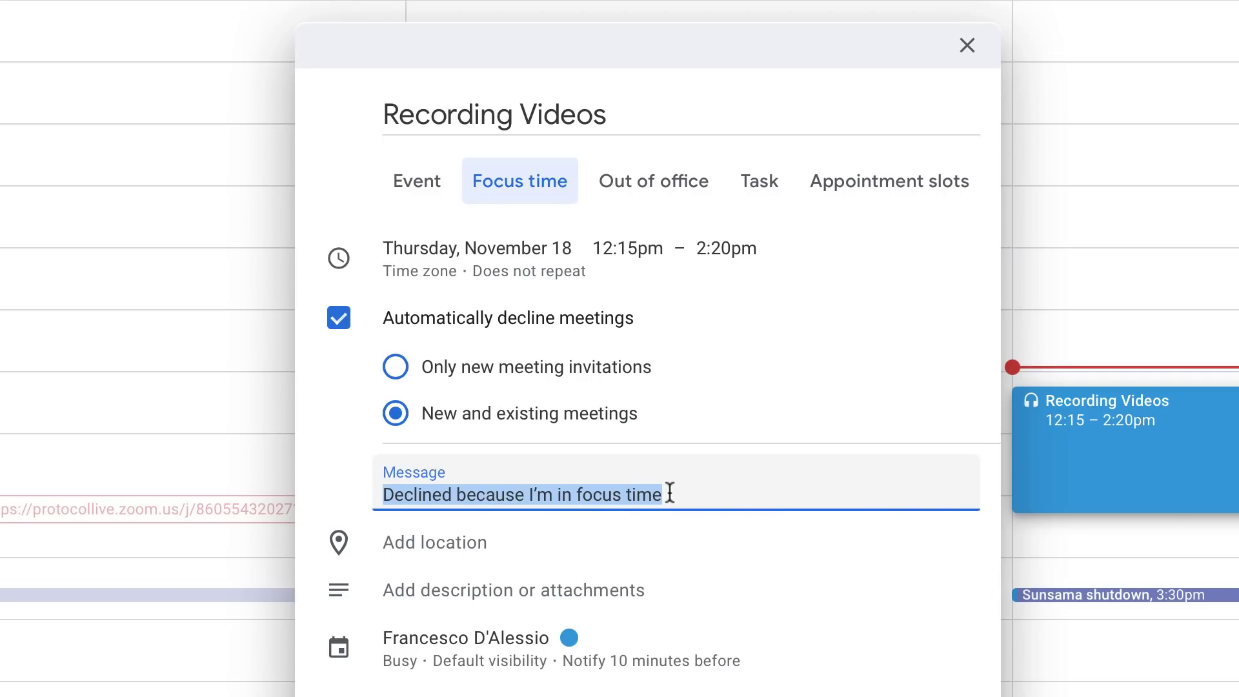
text(I'm)
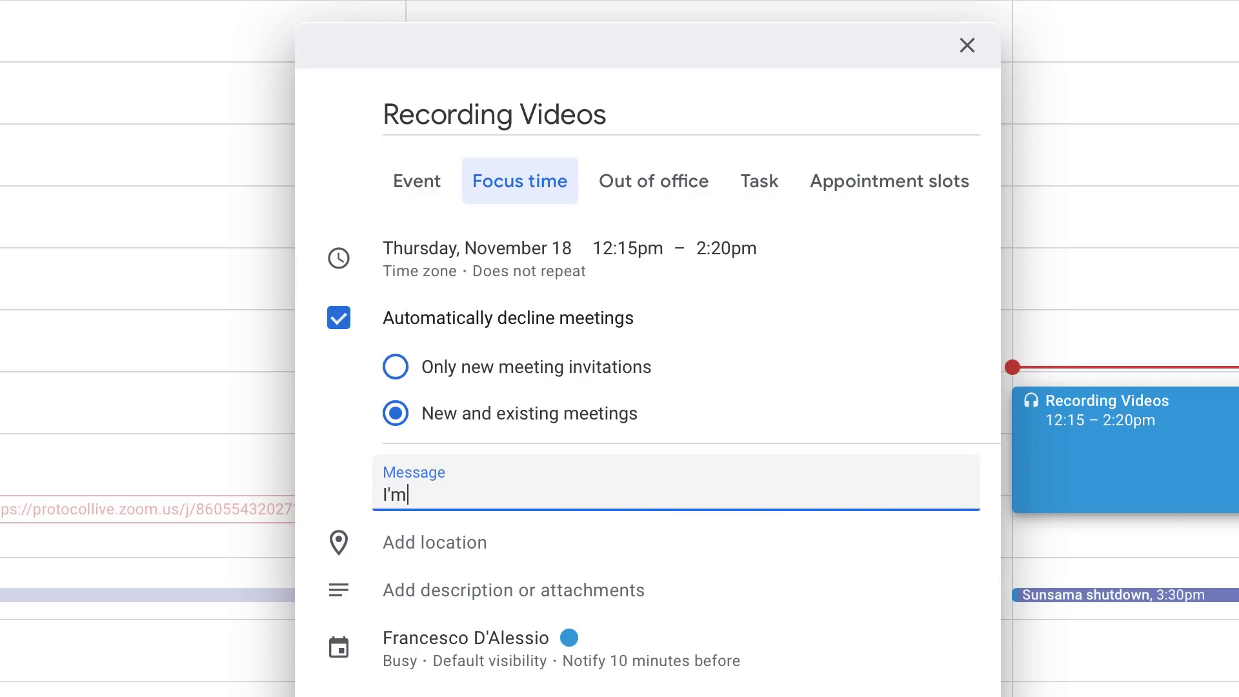
text( re)
text(cordi)
text(ng vid)
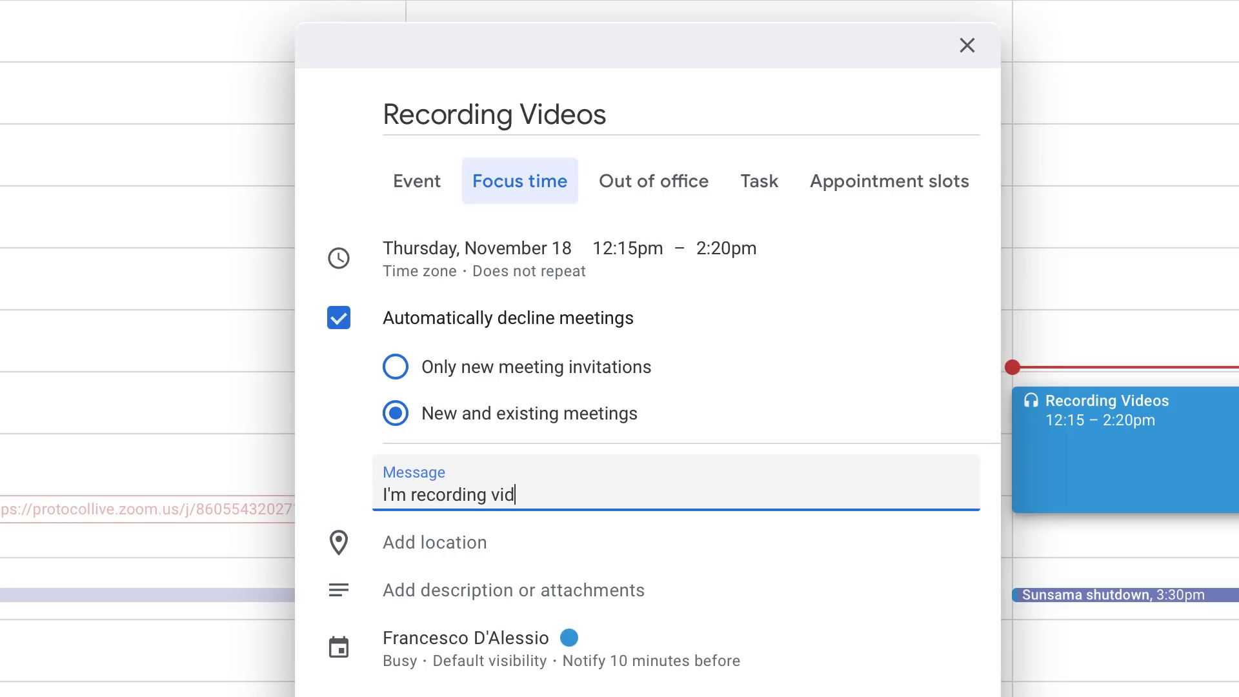
text(oes)
key(BackSpace)
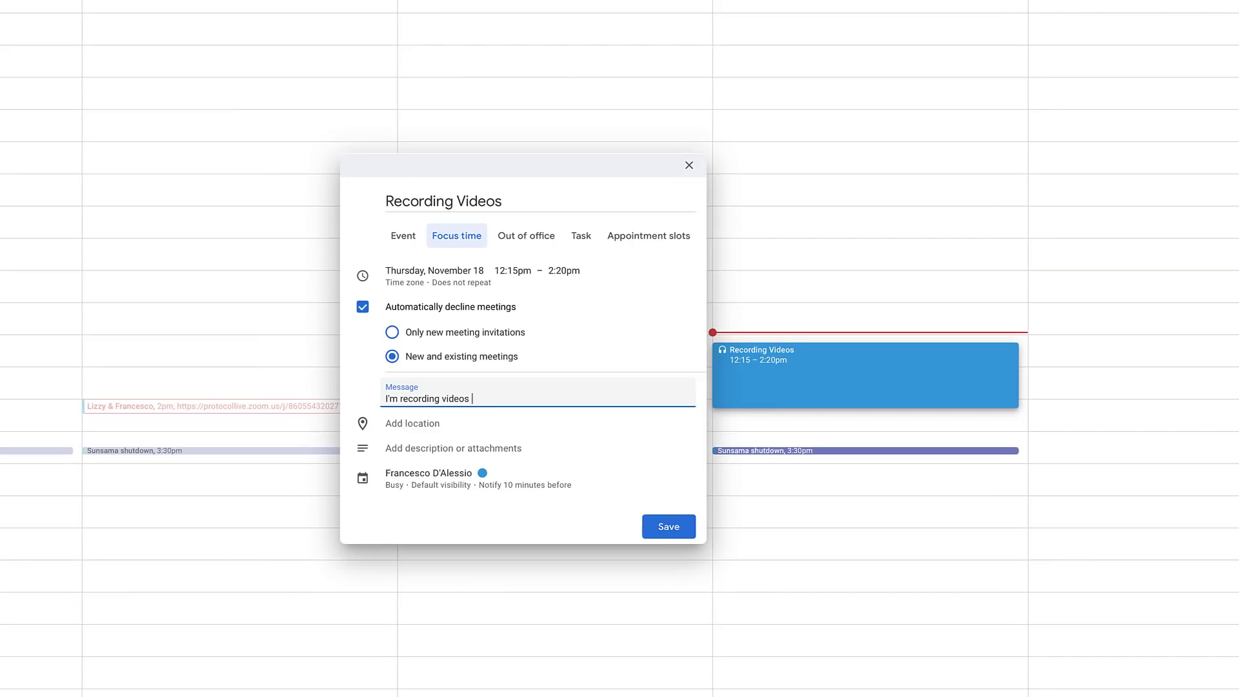
text(right now)
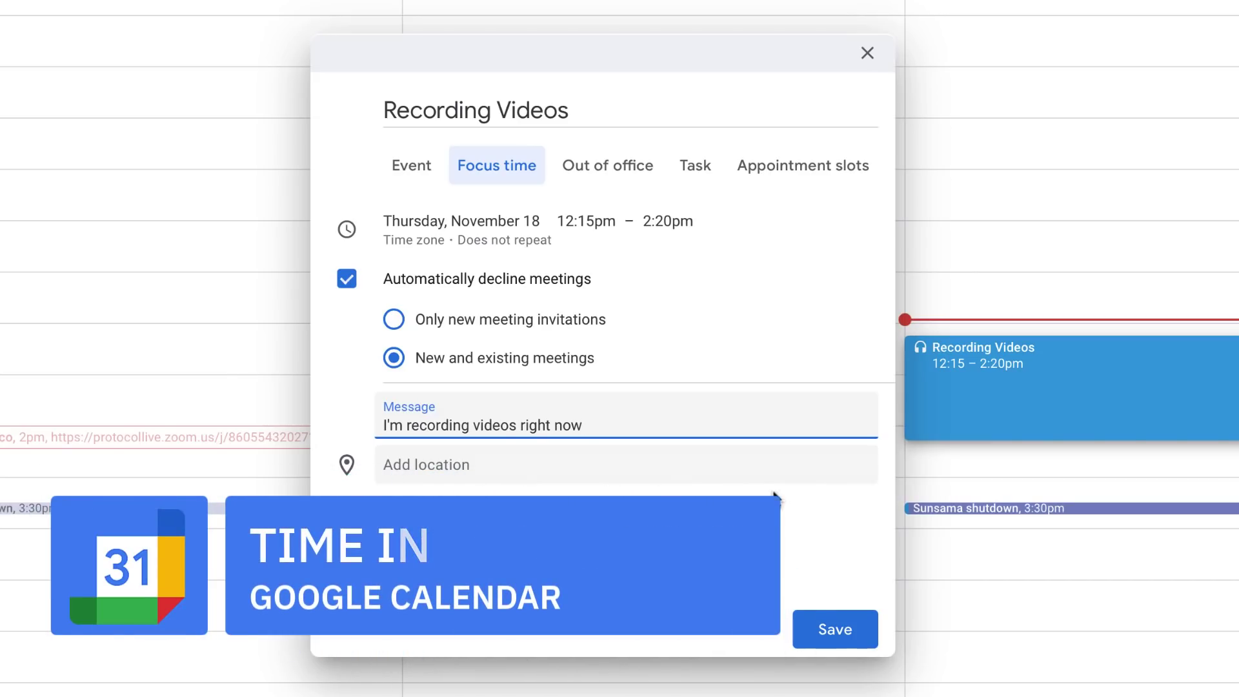
Step: Save the focus time, declining conflicting meetings, and bring up More insights
click(850, 630)
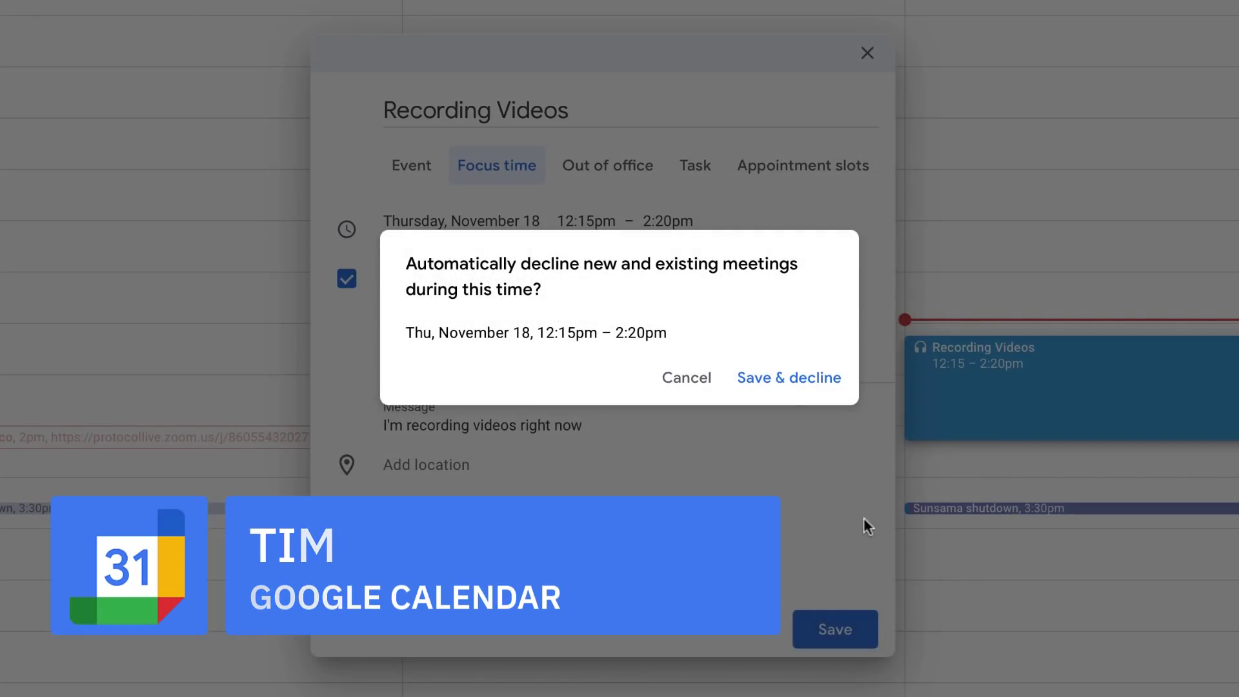
click(801, 388)
click(18, 15)
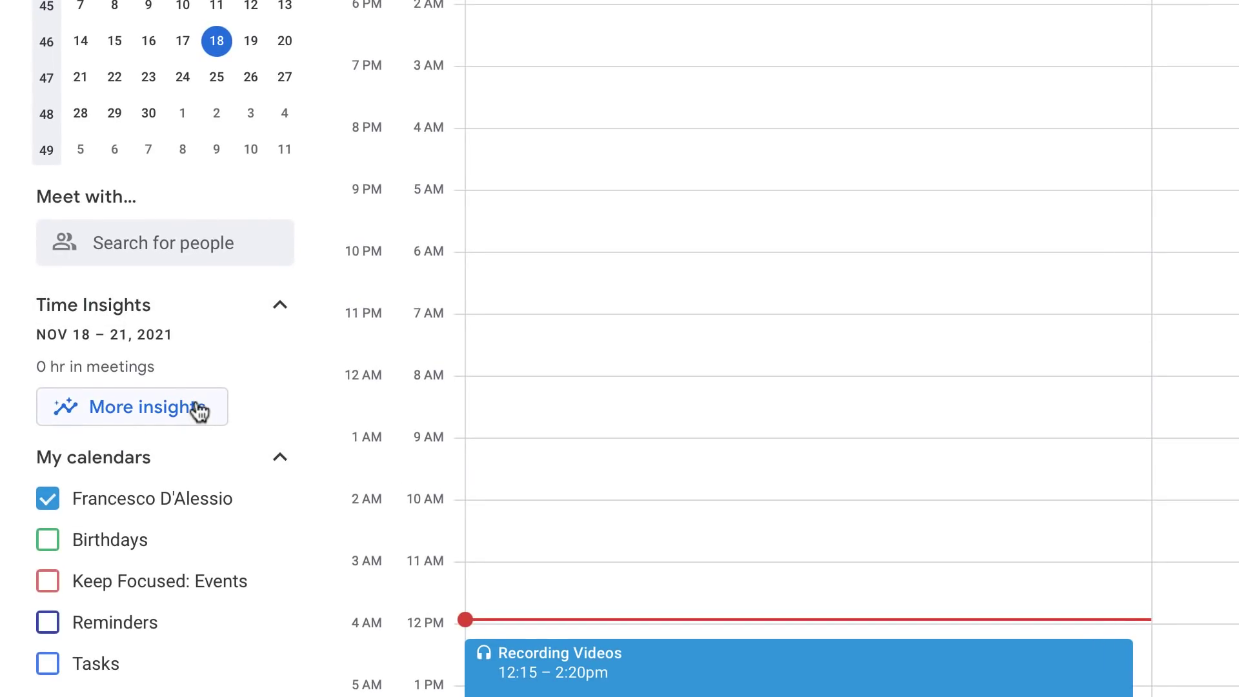
click(199, 411)
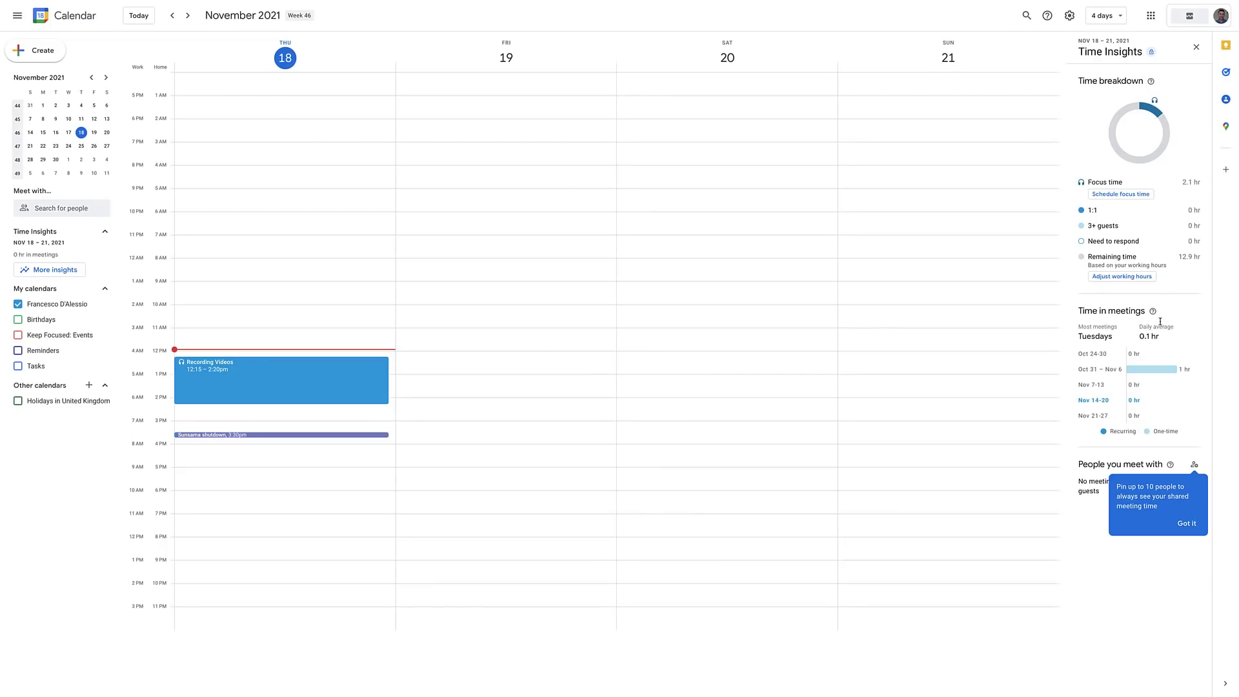
Step: Dismiss the Time Insights tip about pinning people
click(1186, 524)
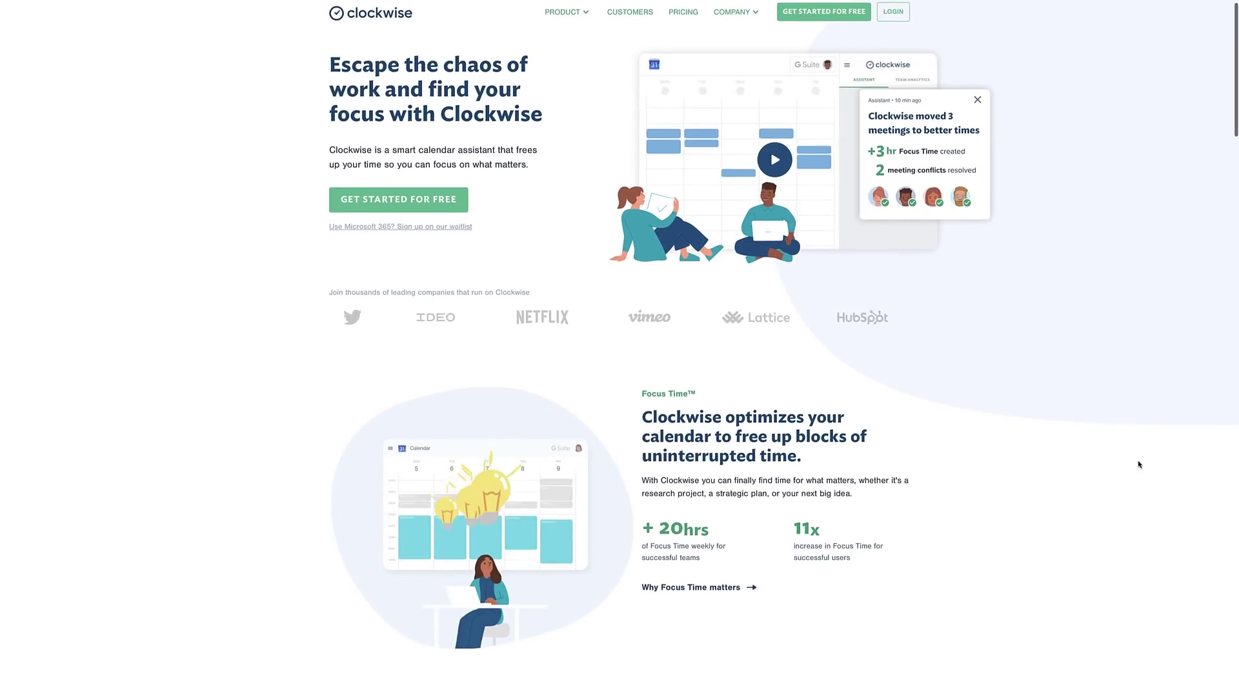
Step: Scroll down the Clockwise homepage past its Focus Time and calendar-management sections
scroll(1138, 465, down, 3)
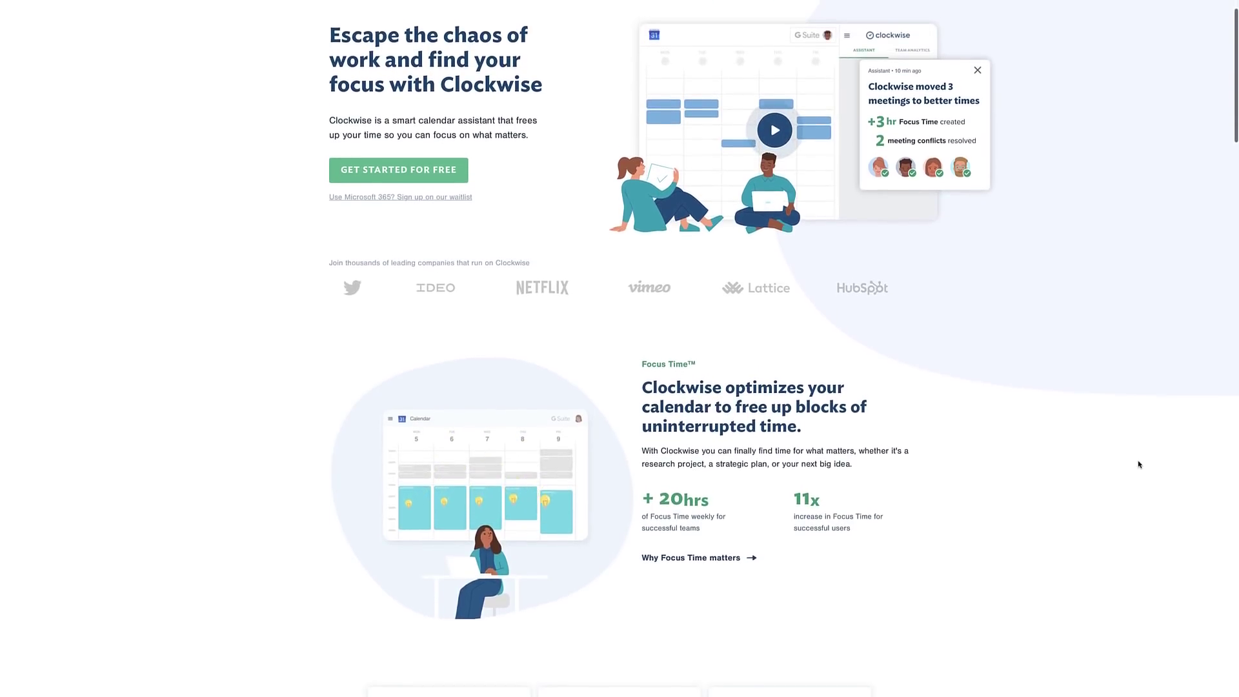
scroll(1138, 465, down, 2)
scroll(1138, 465, down, 2)
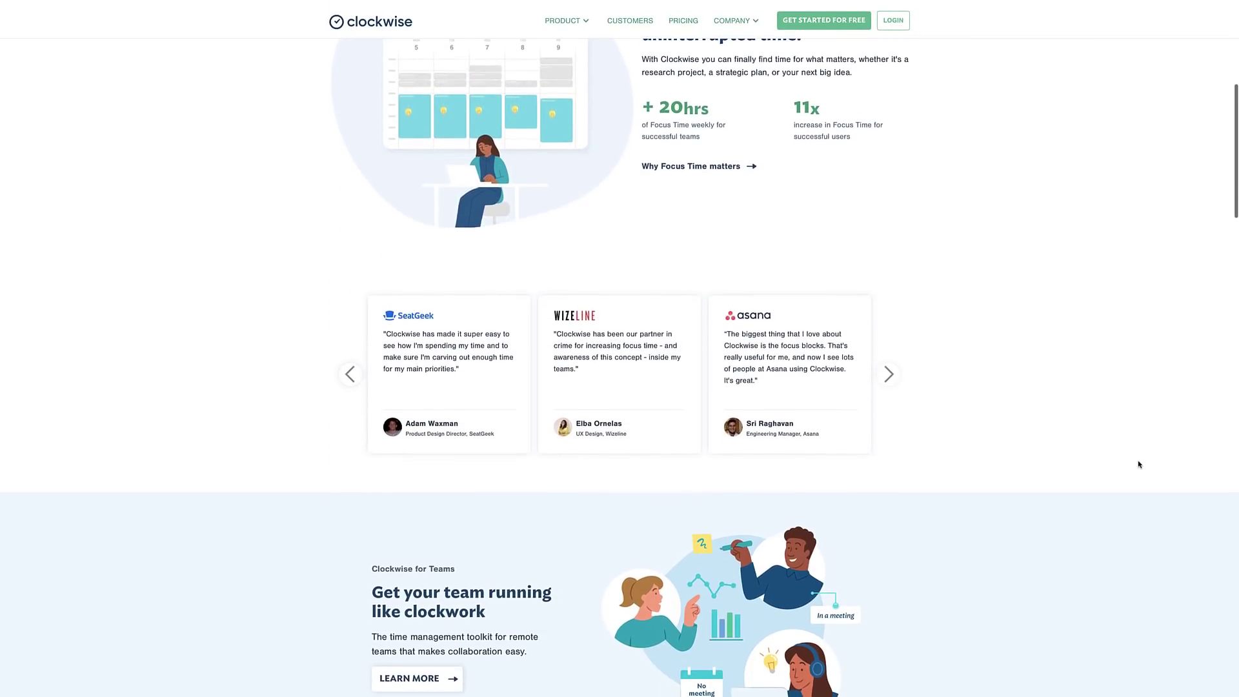
scroll(1138, 465, down, 2)
scroll(1138, 465, down, 1)
scroll(1139, 465, down, 1)
scroll(1139, 465, down, 2)
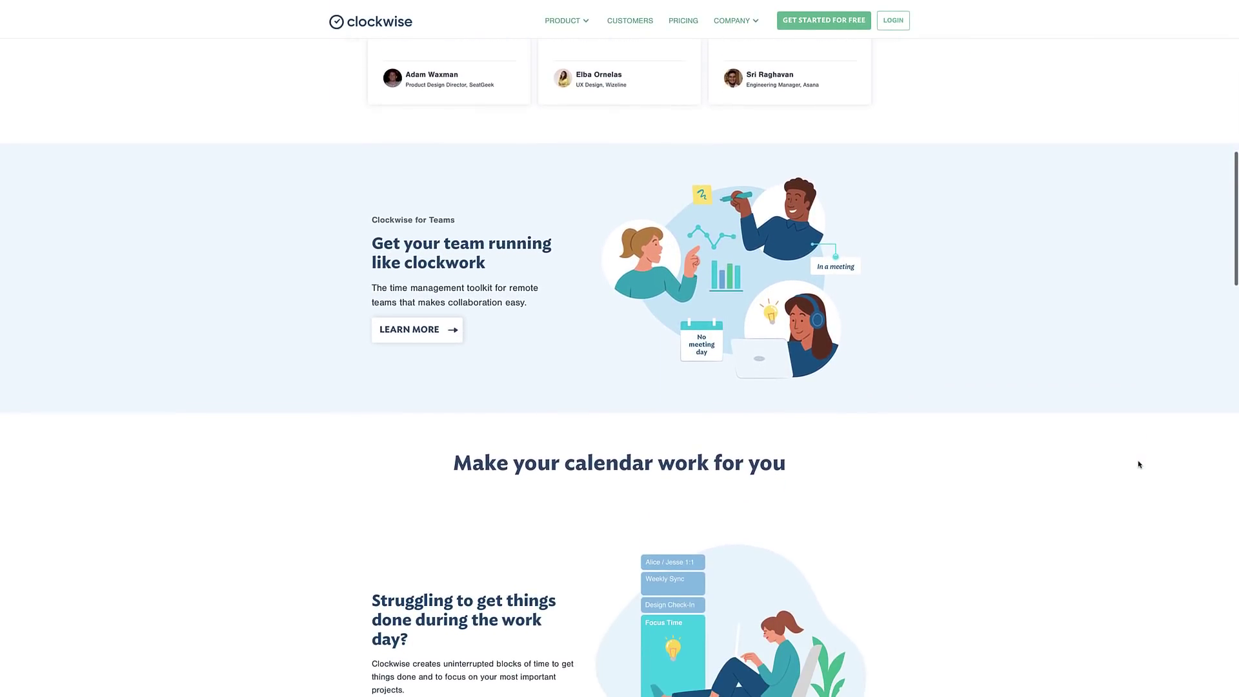
scroll(1138, 465, down, 1)
scroll(1138, 464, down, 2)
scroll(1139, 464, down, 2)
scroll(1139, 465, down, 3)
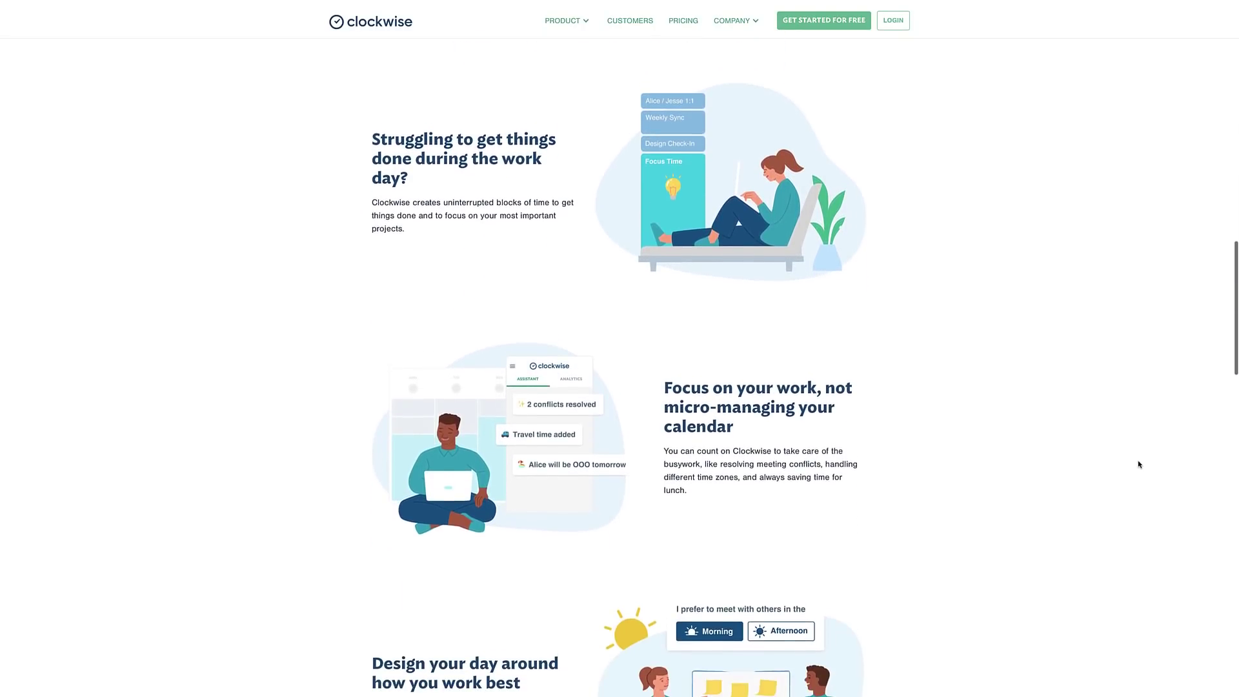
scroll(1138, 465, down, 1)
scroll(1138, 464, down, 2)
scroll(1139, 464, down, 3)
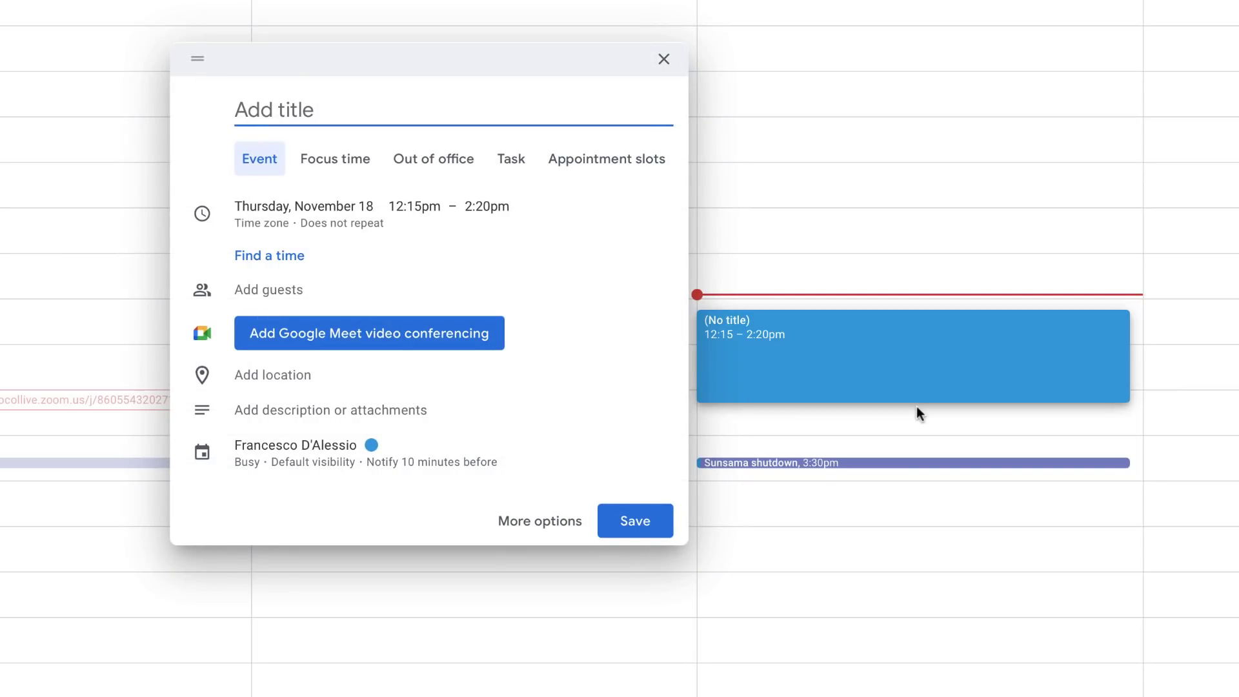
Step: Title the new event 'Recording Videos', correcting the typos along the way
text(R)
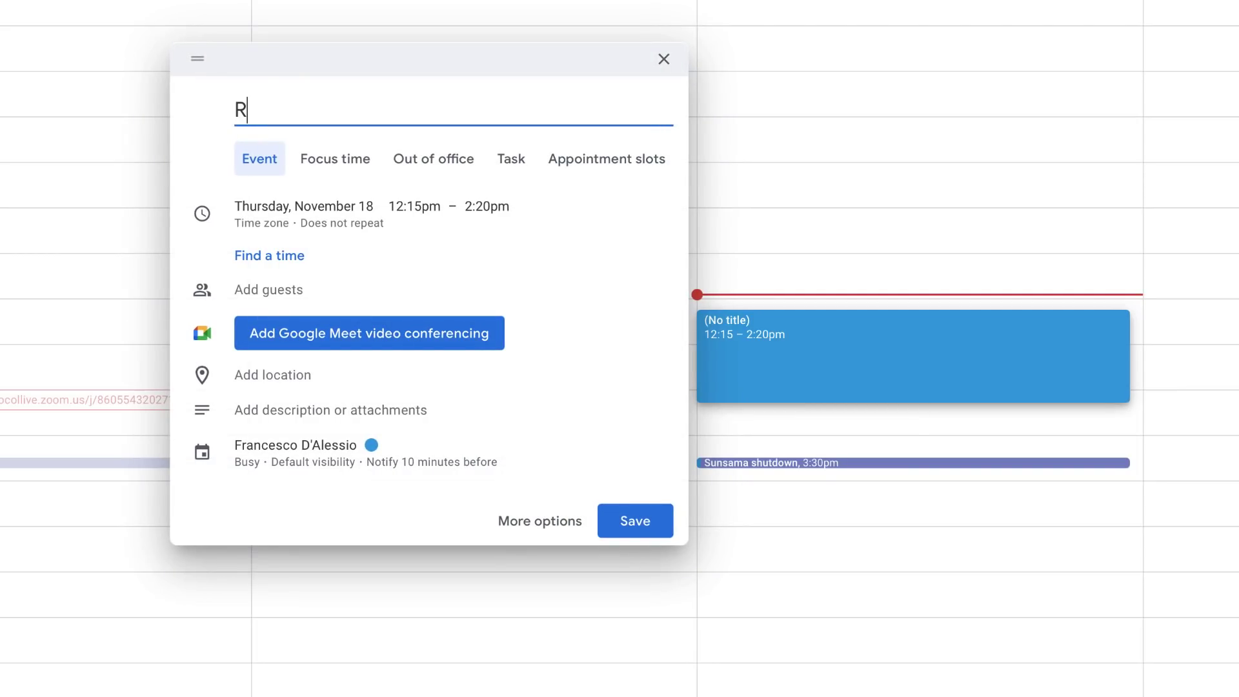
text(ecor)
text(ding V)
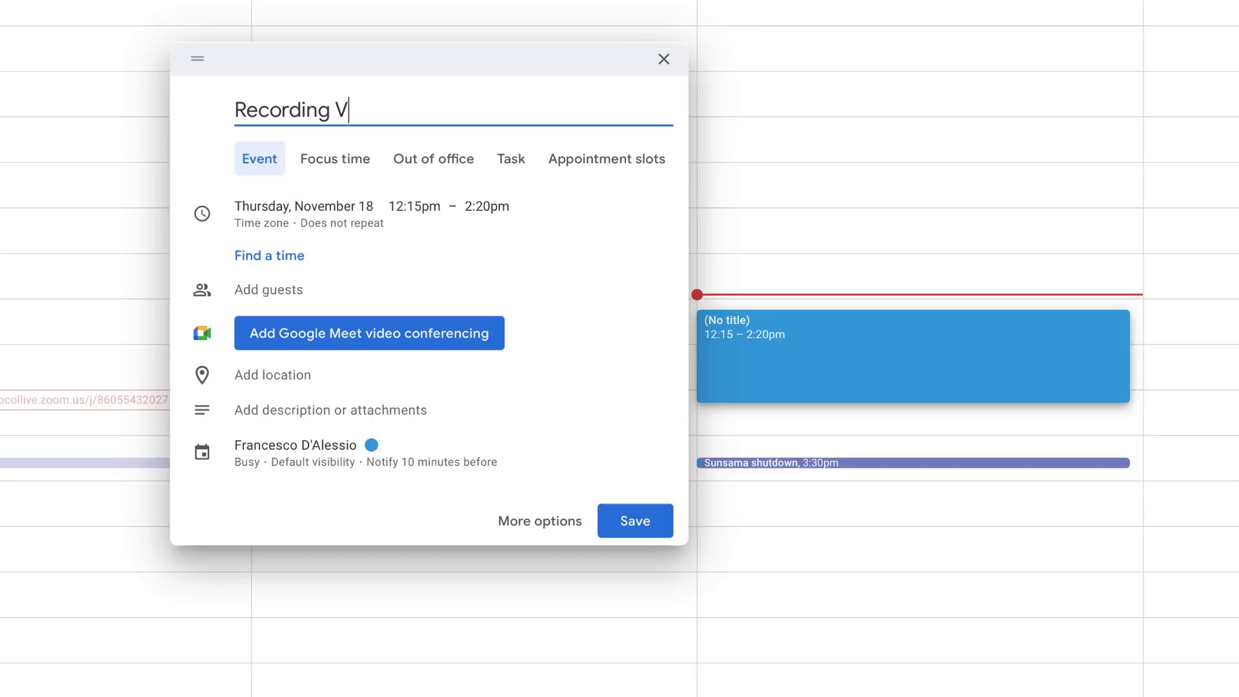
text(iod)
key(BackSpace)
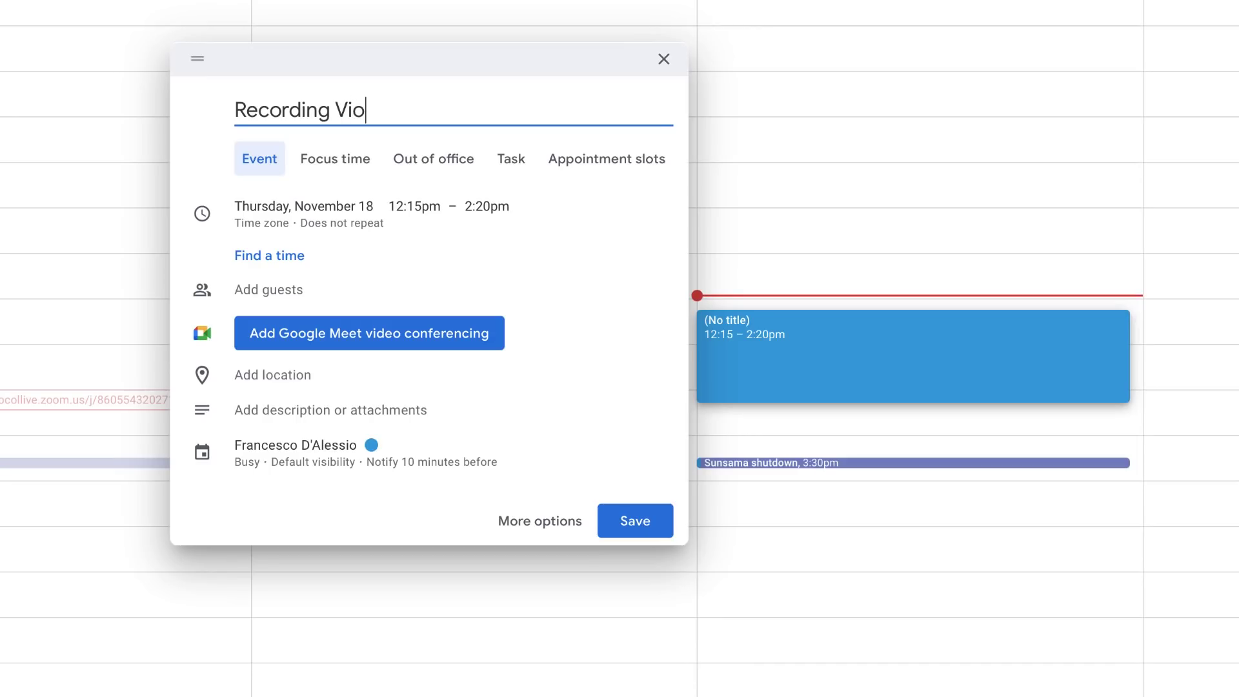
key(BackSpace)
text(dei)
key(BackSpace)
key(BackSpace)
text(e)
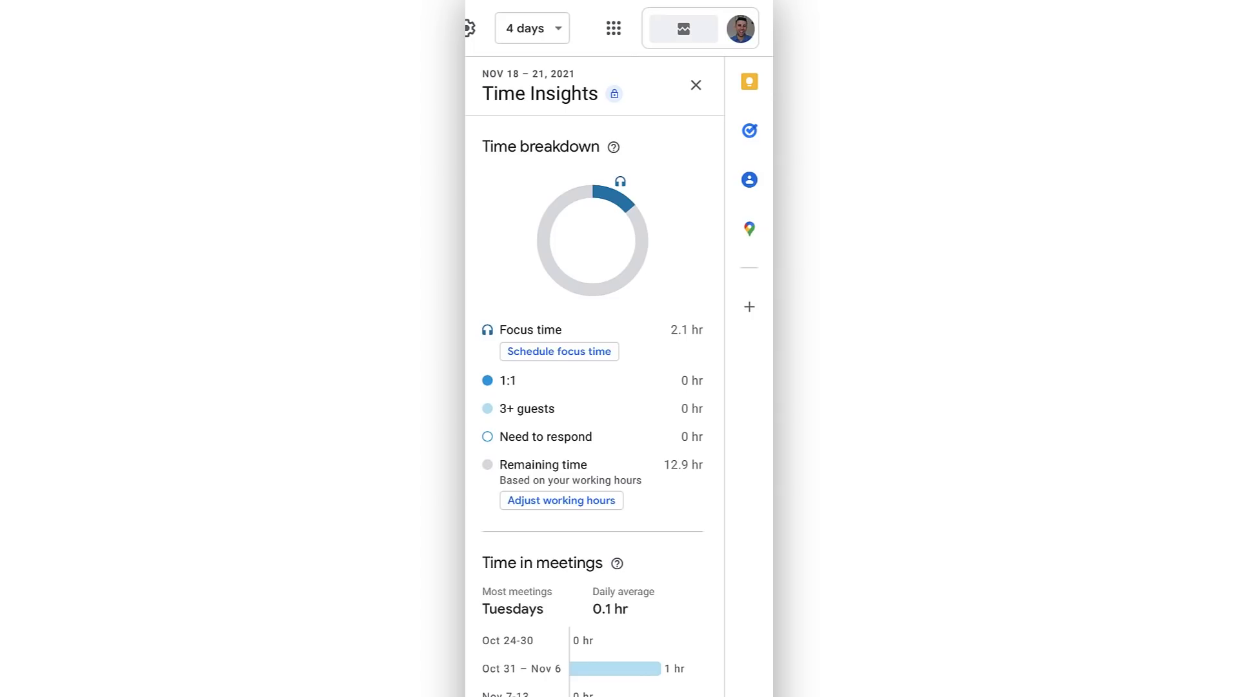